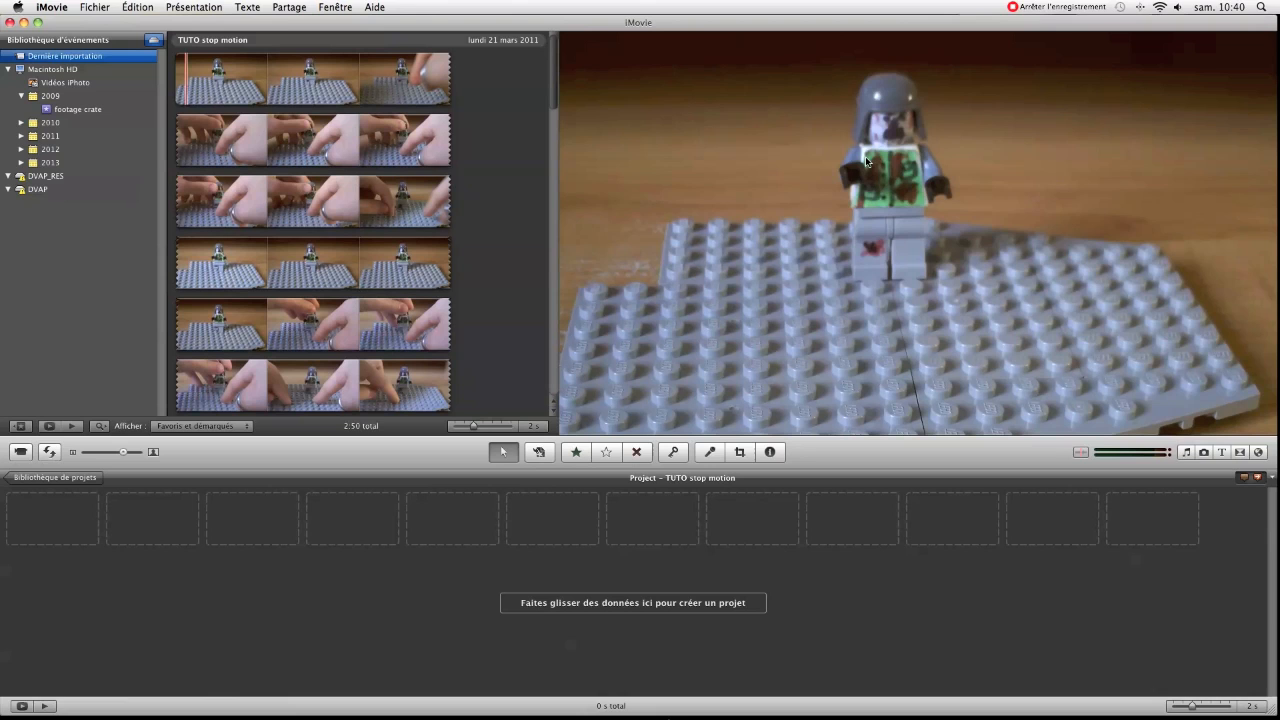
Add about 2 min 47 s of the TUTO stop motion event footage, from its beginning, to the empty project
left_click(509, 134)
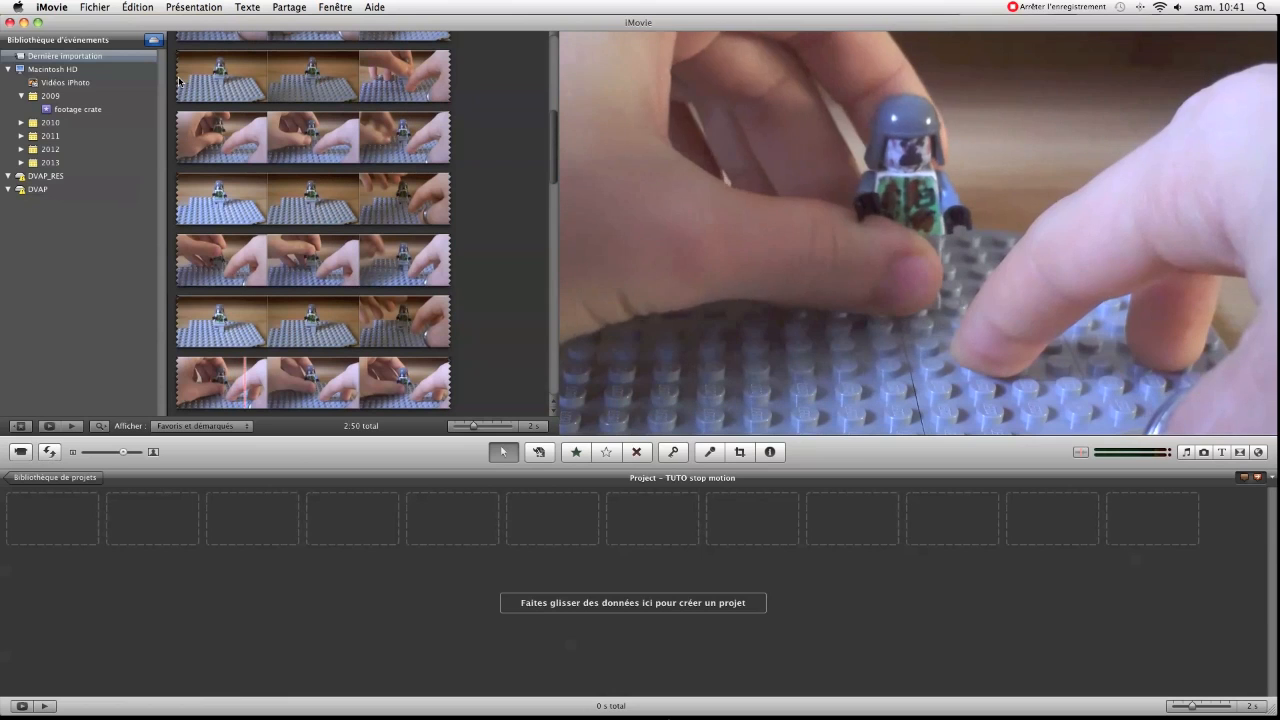
scroll(258, 112, "up", 2)
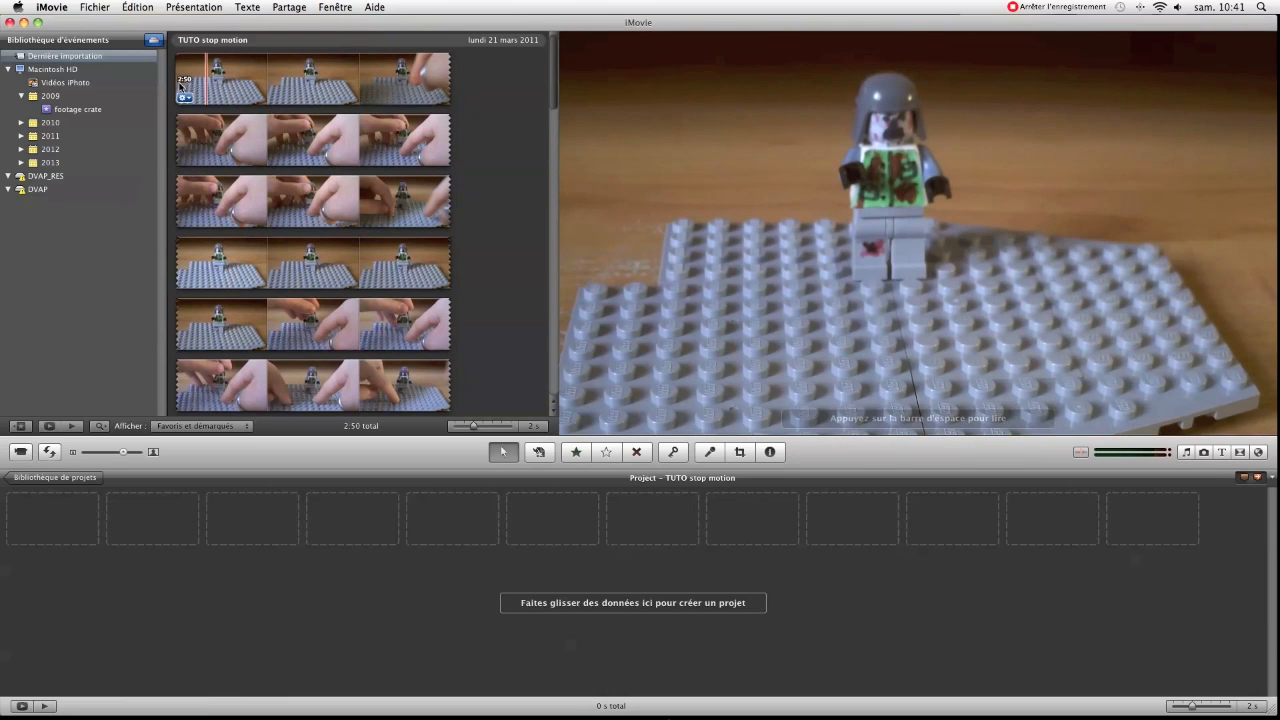
left_click_drag(196, 86, 416, 320)
left_click_drag(378, 126, 391, 513)
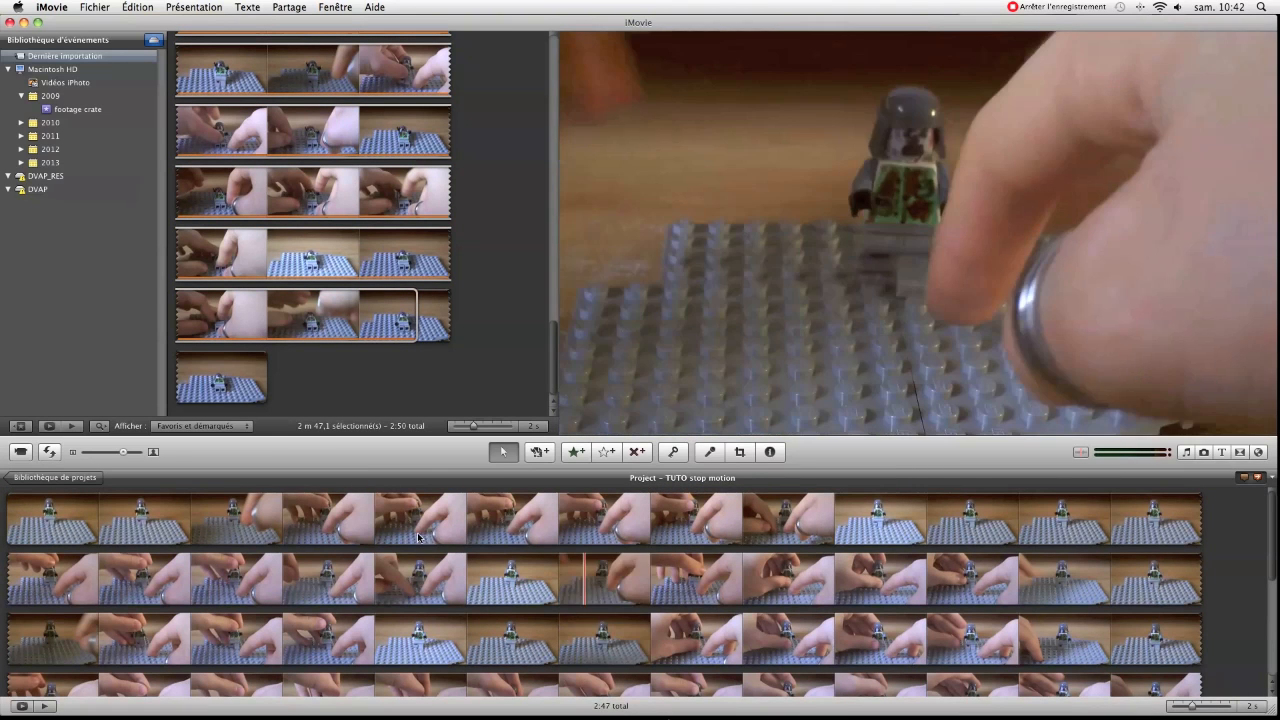
left_click(377, 491)
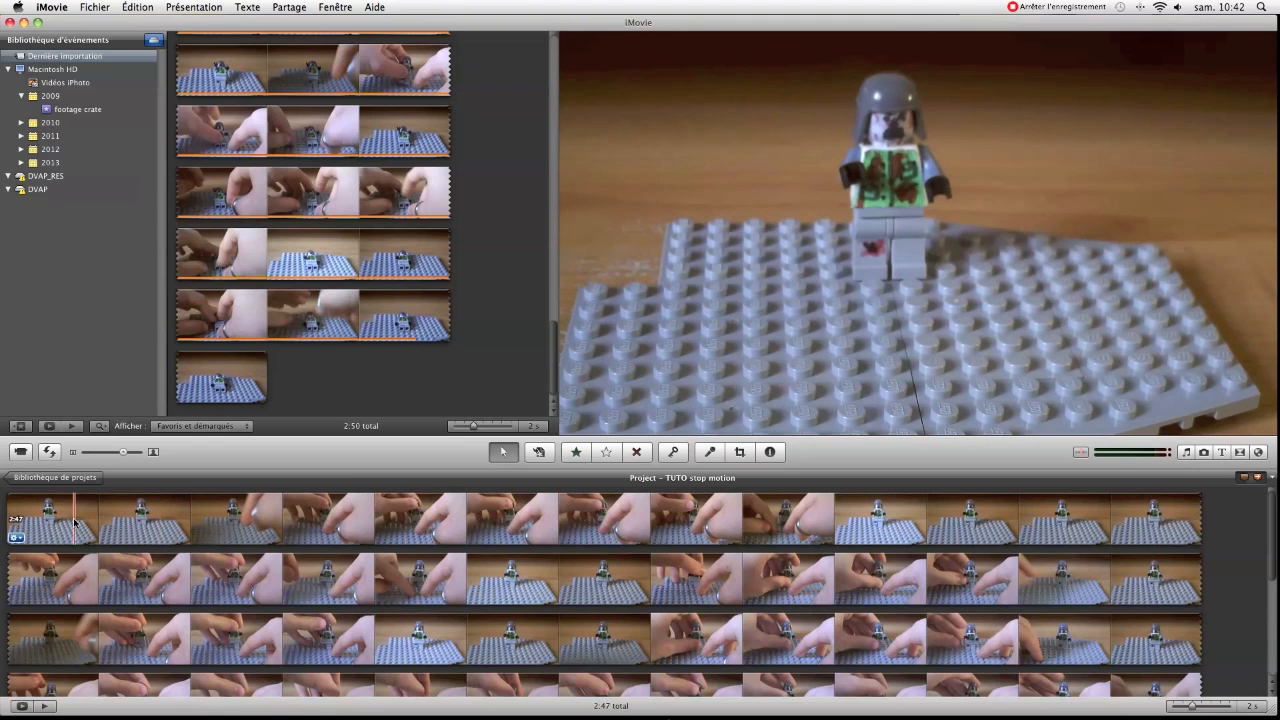
Delete about 2.3 s of the still opening shot, keeping only a short piece of the figure's first pose
left_click(16, 520)
left_click_drag(37, 519, 176, 525)
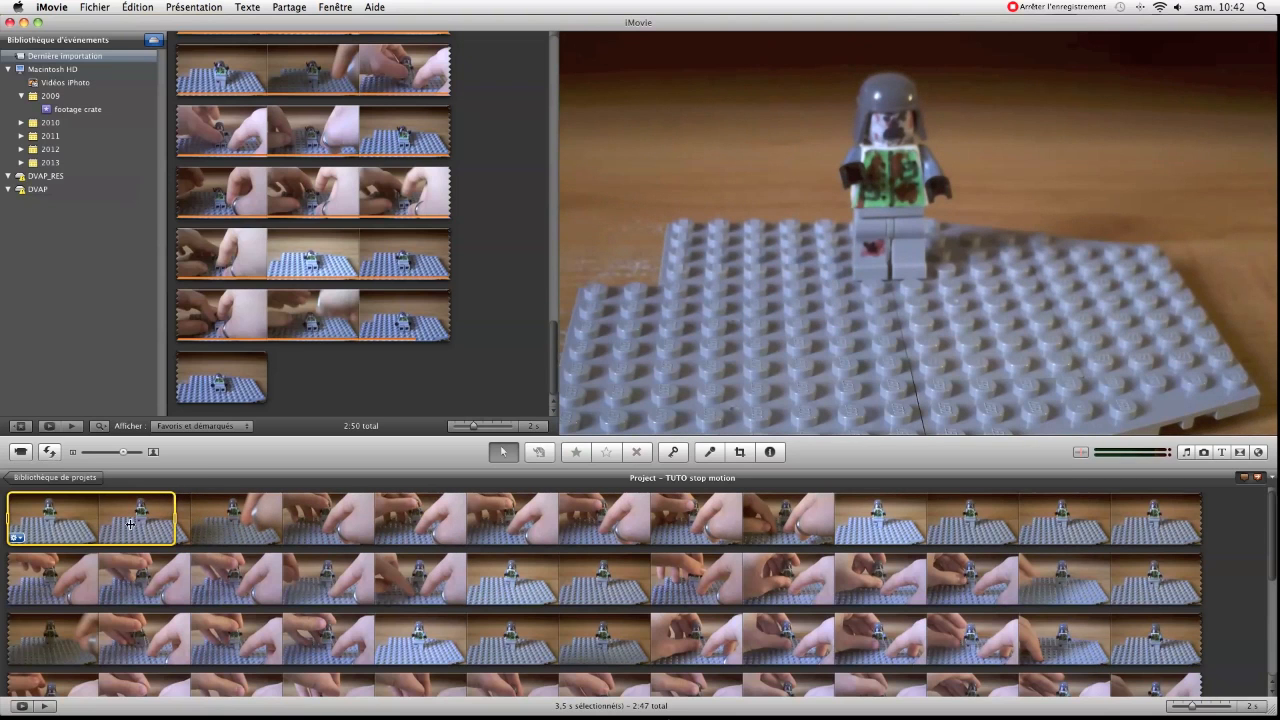
left_click_drag(8, 517, 63, 516)
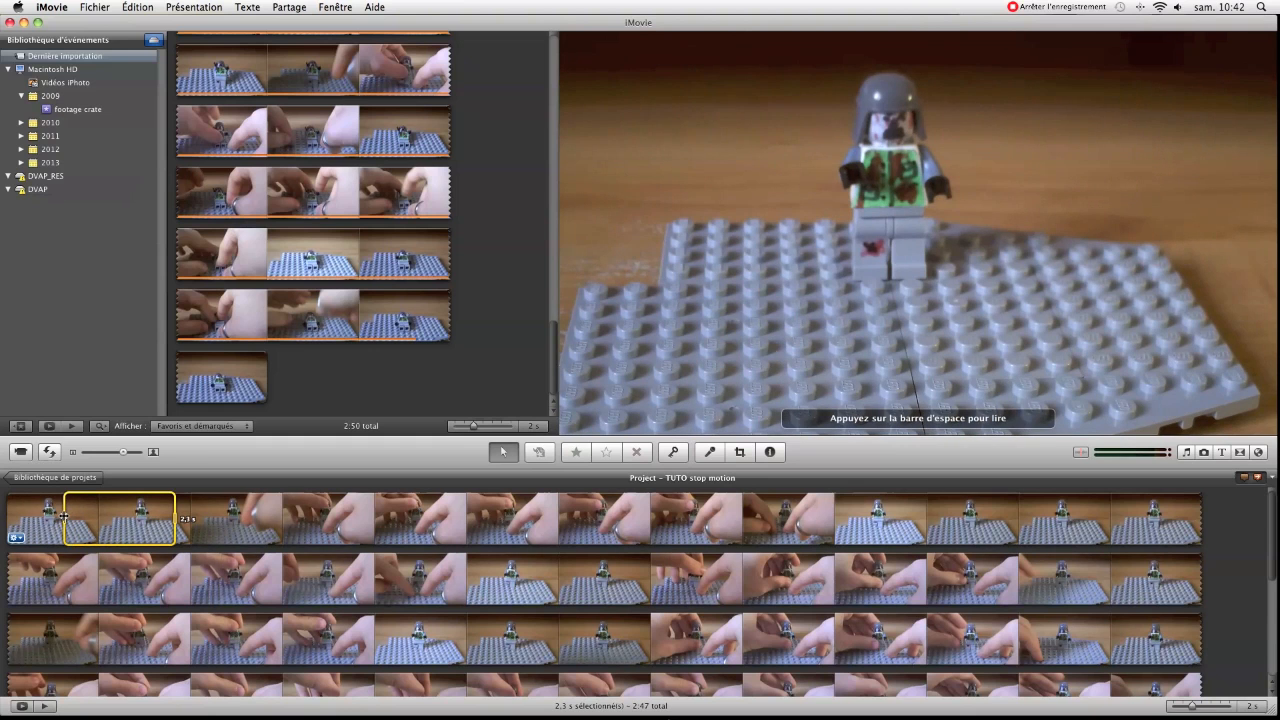
key("Delete")
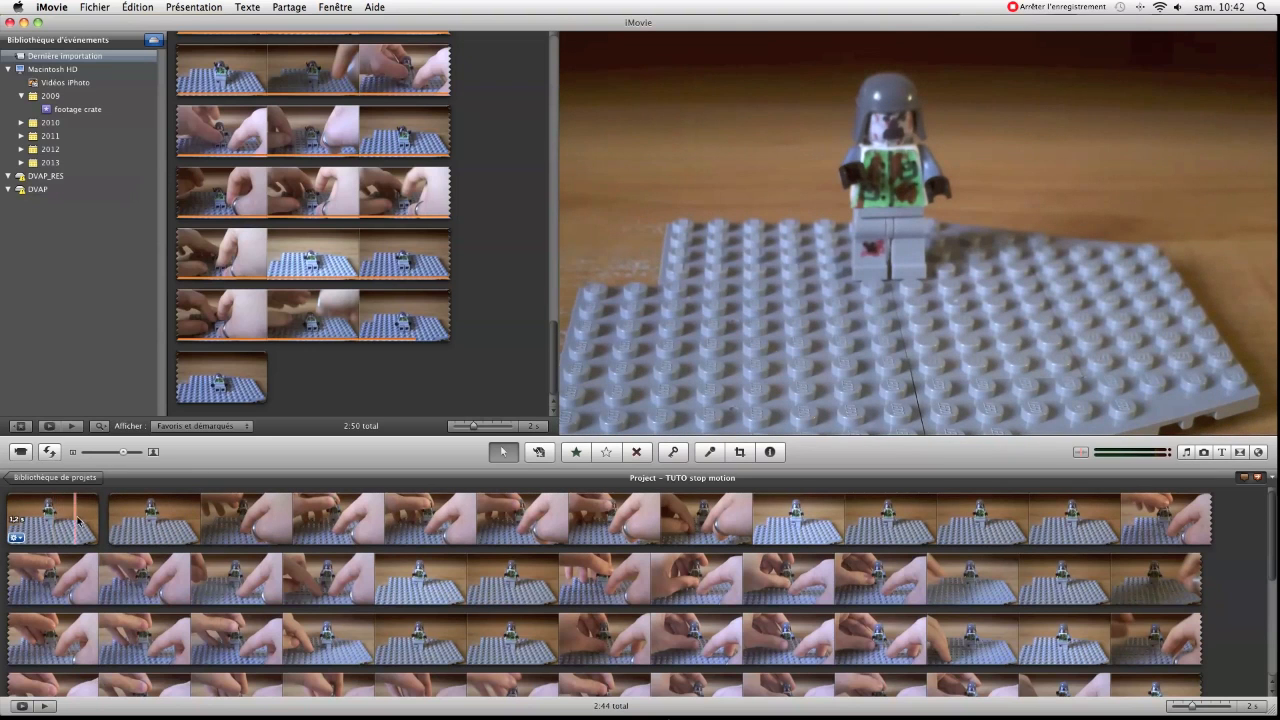
Cut the next three hand-filled stretches from the remaining footage, the first about 15.8 s and the last about 13.2 s, keeping a brief piece of each pose
left_click_drag(108, 520, 842, 535)
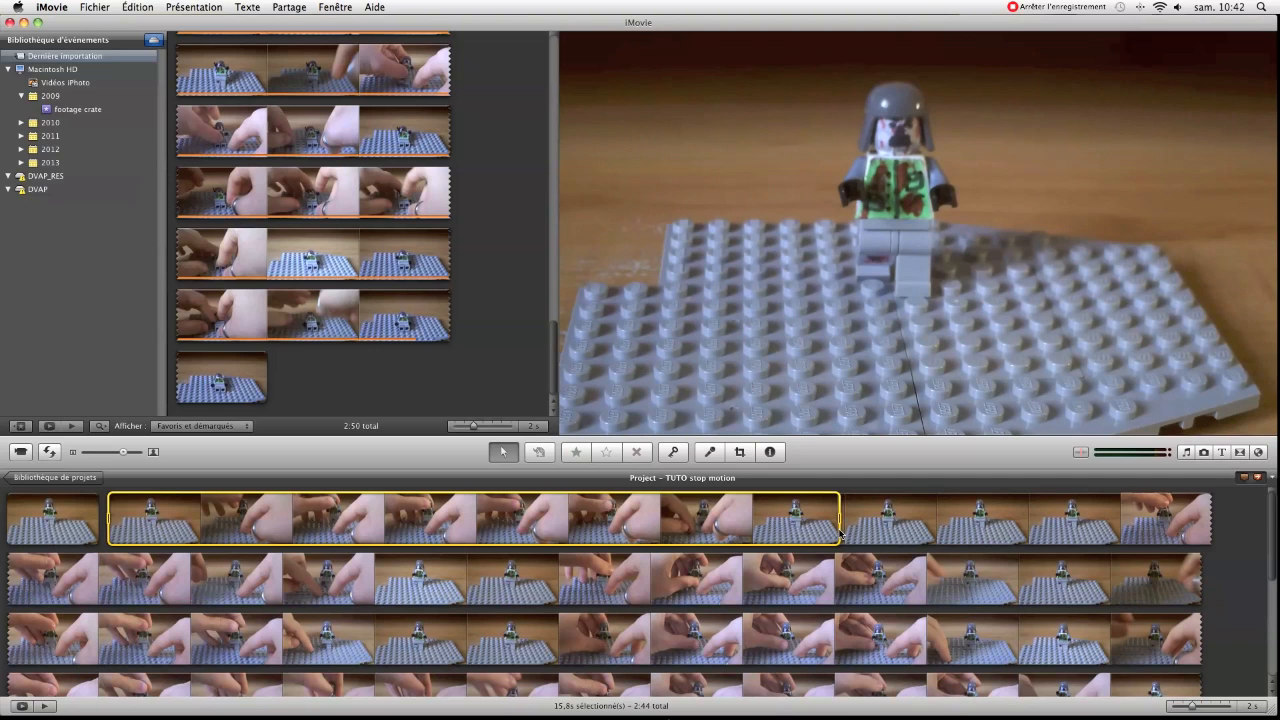
key("Delete")
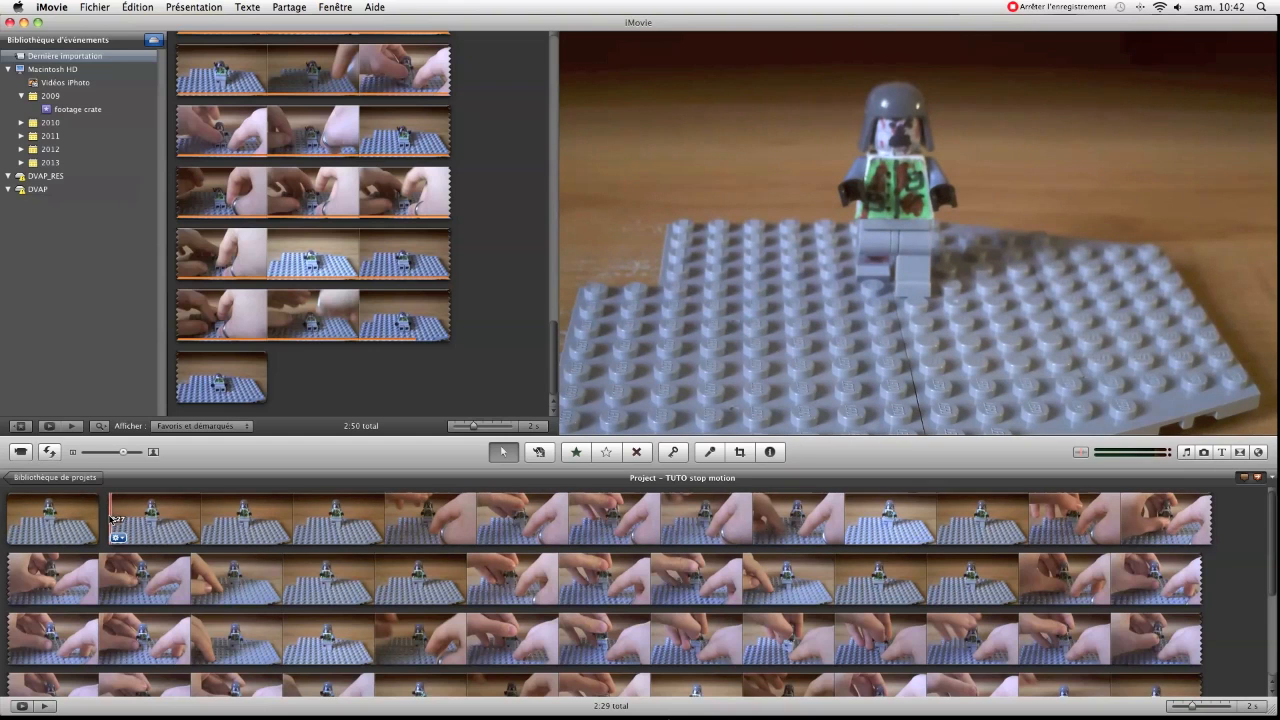
left_click_drag(110, 517, 876, 520)
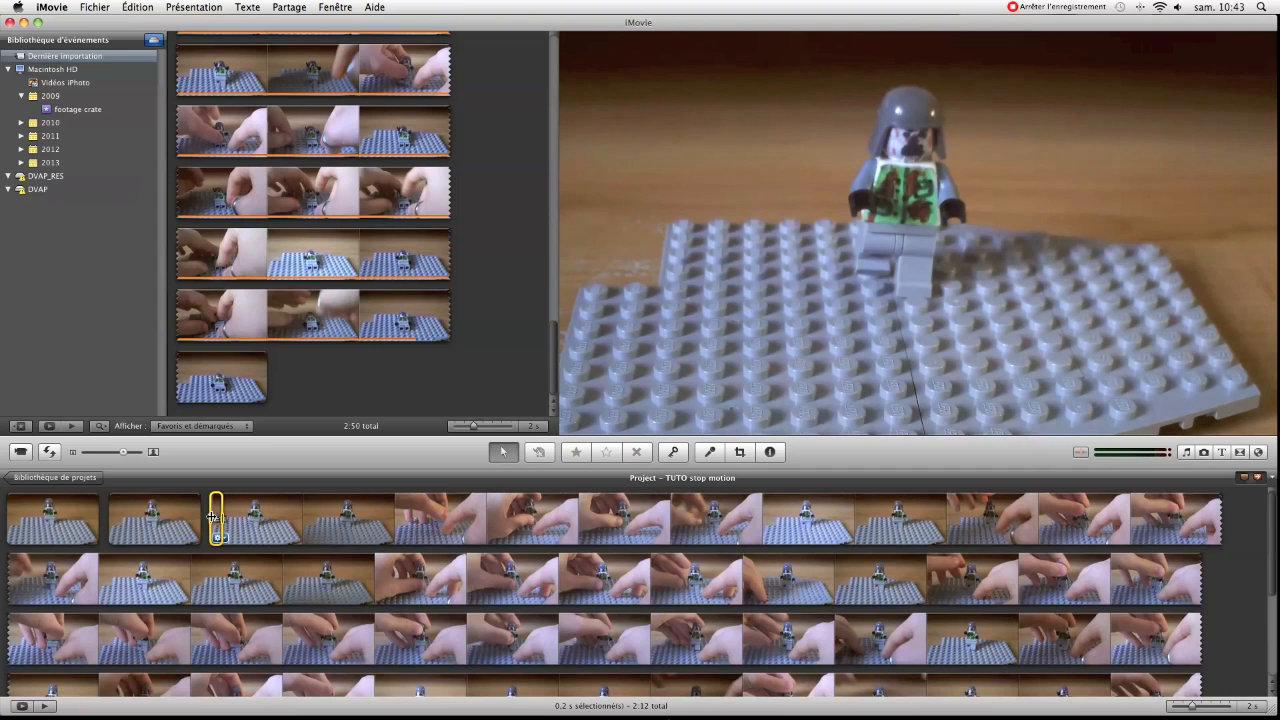
left_click_drag(278, 516, 831, 527)
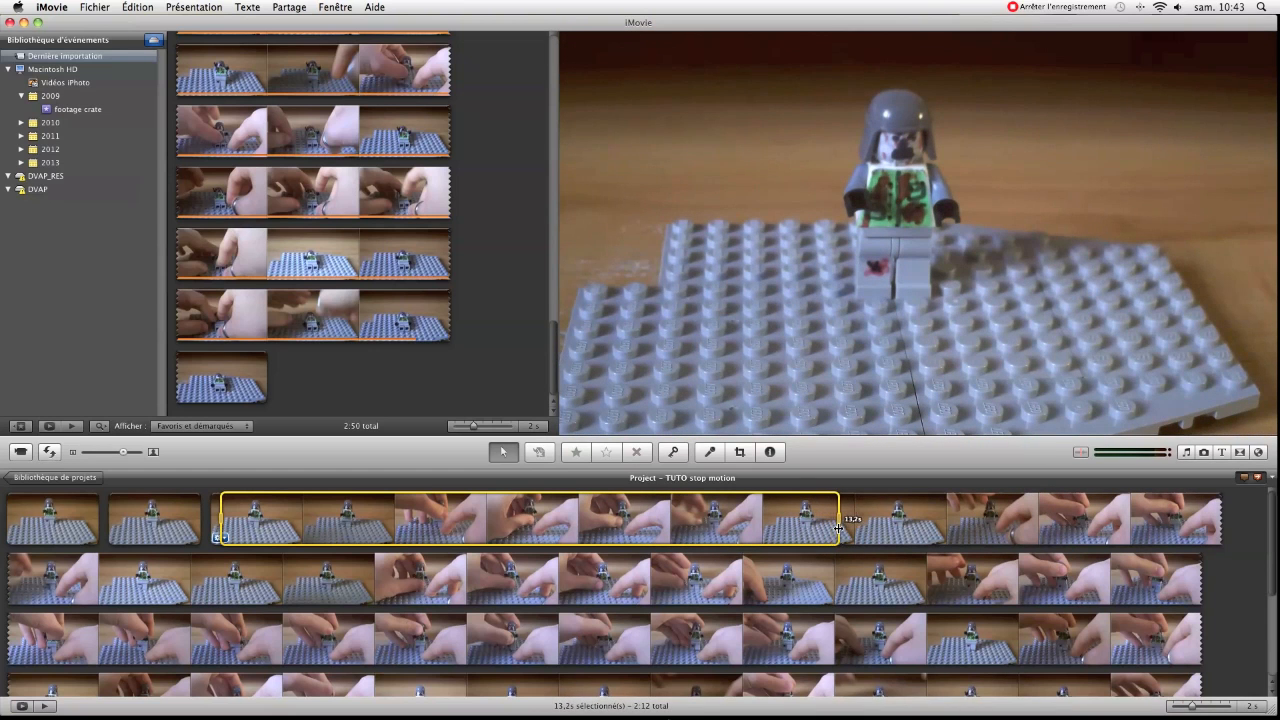
key("BackSpace")
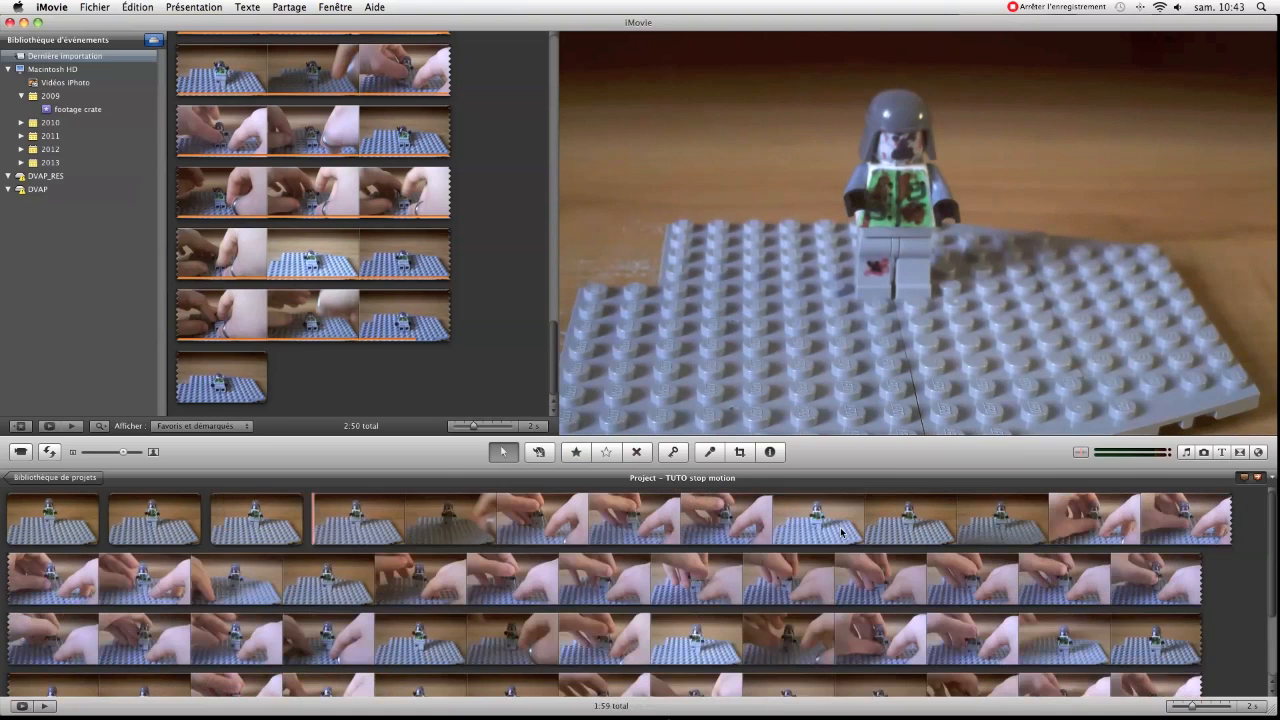
Delete two further hand-movement stretches of about 10.9 s and 15 s, leaving a brief fourth and fifth pose clip
left_click(328, 524)
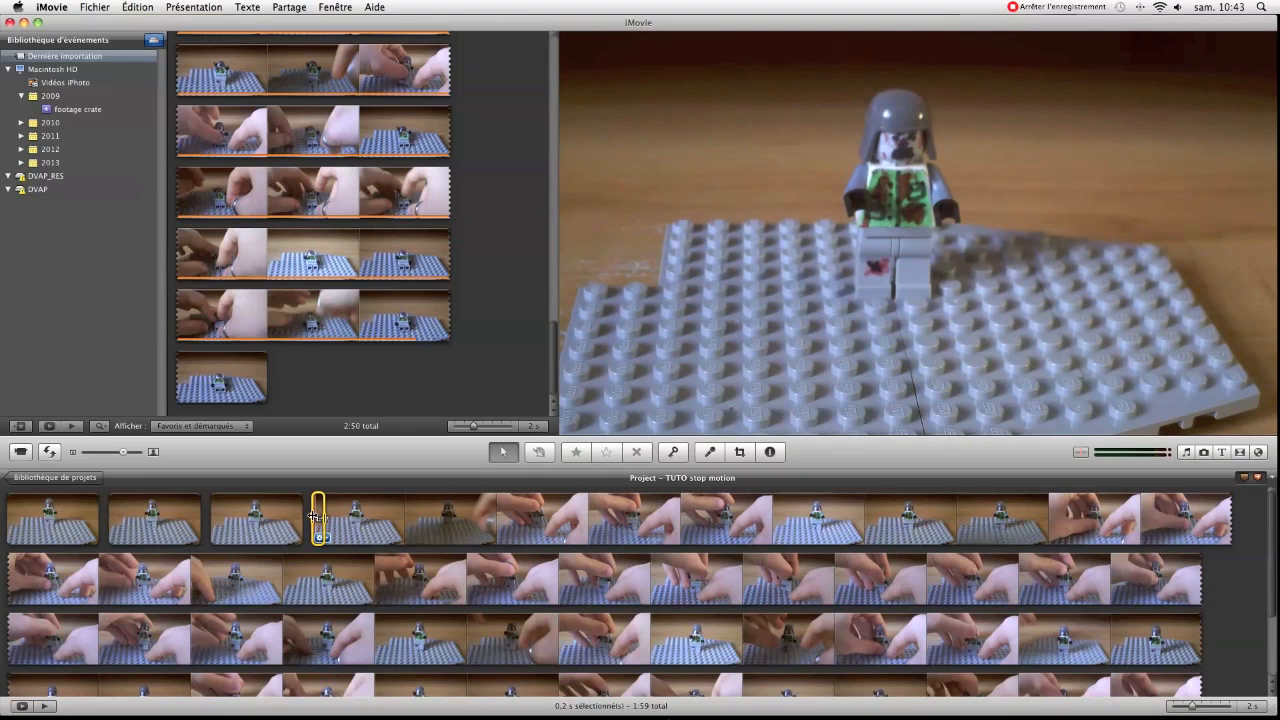
left_click_drag(389, 517, 822, 518)
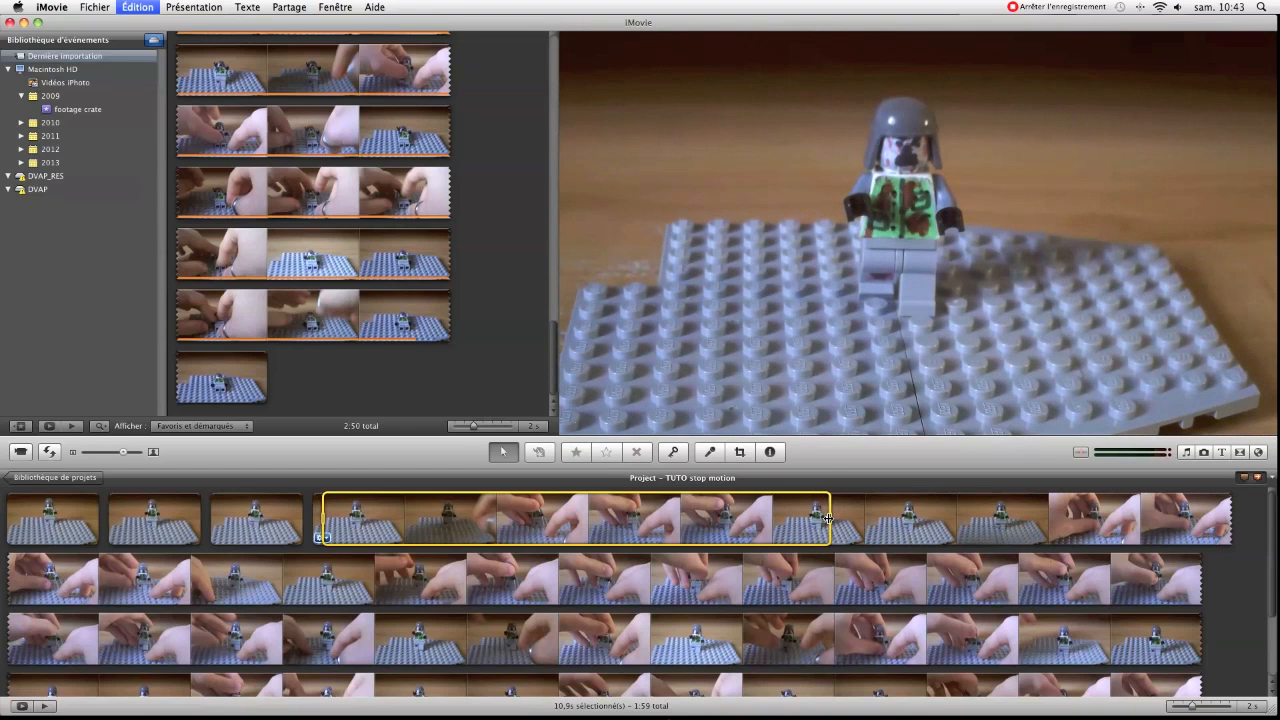
key("Delete")
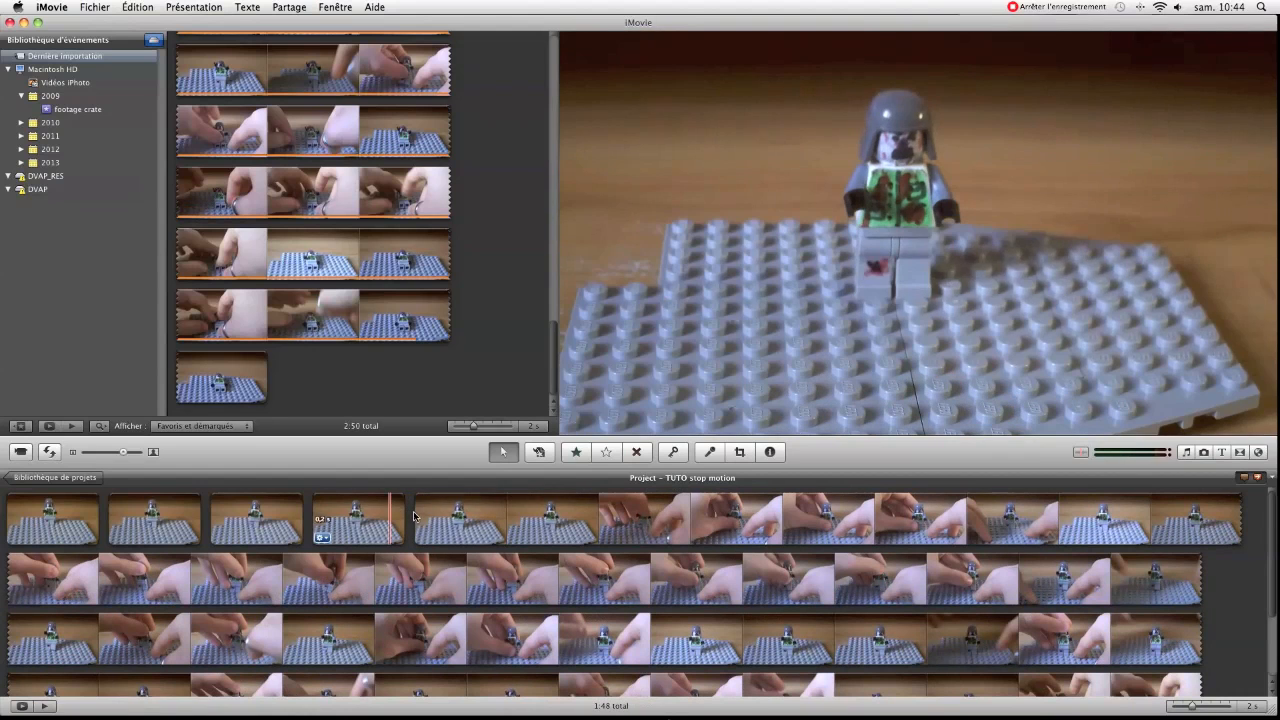
left_click_drag(437, 516, 1114, 516)
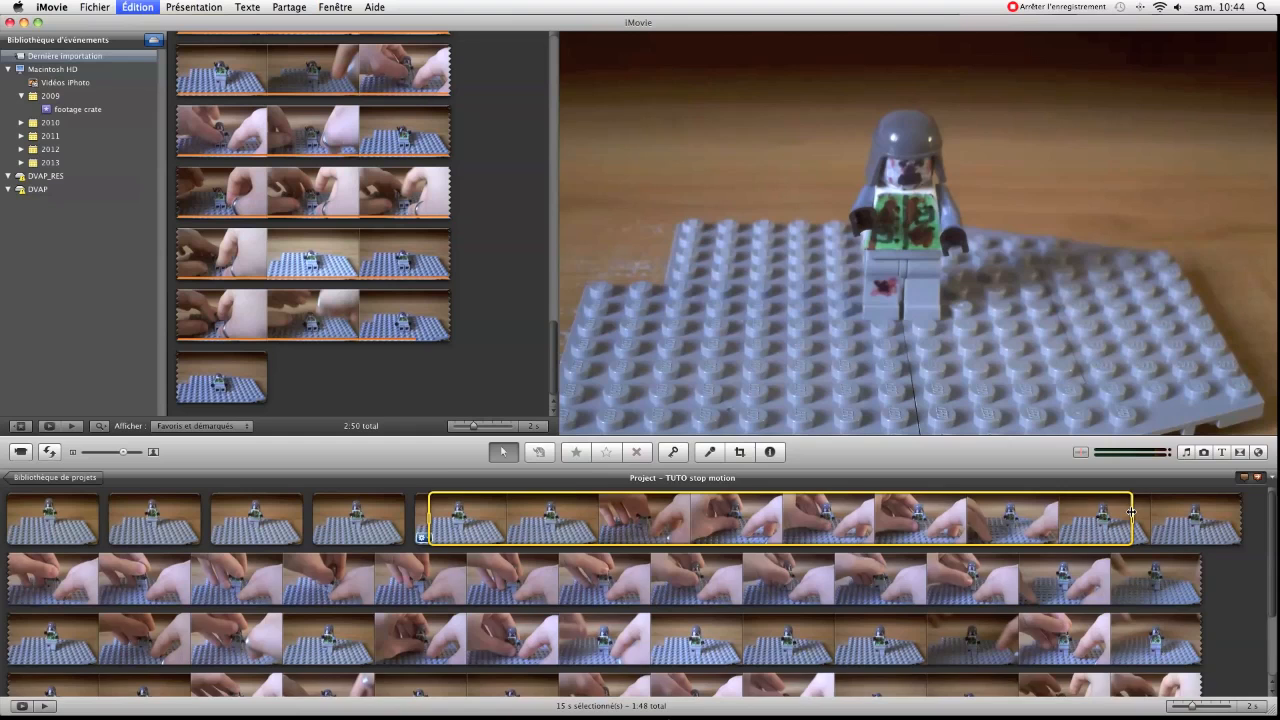
key("Delete")
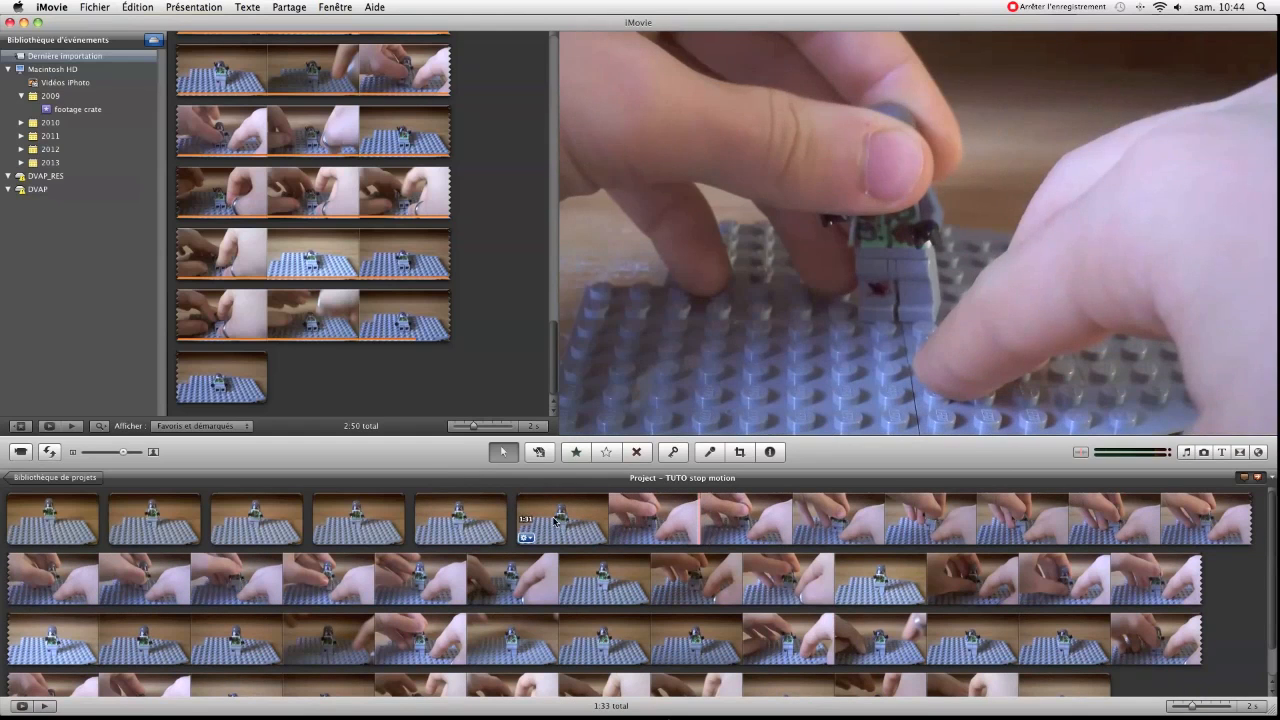
Keep about 0.2 s of the sixth pose and delete the following hand footage, about 27.4 s across two rows
mouse_move(516, 520)
left_mouse_down()
mouse_move(545, 527)
mouse_move(530, 524)
left_mouse_up()
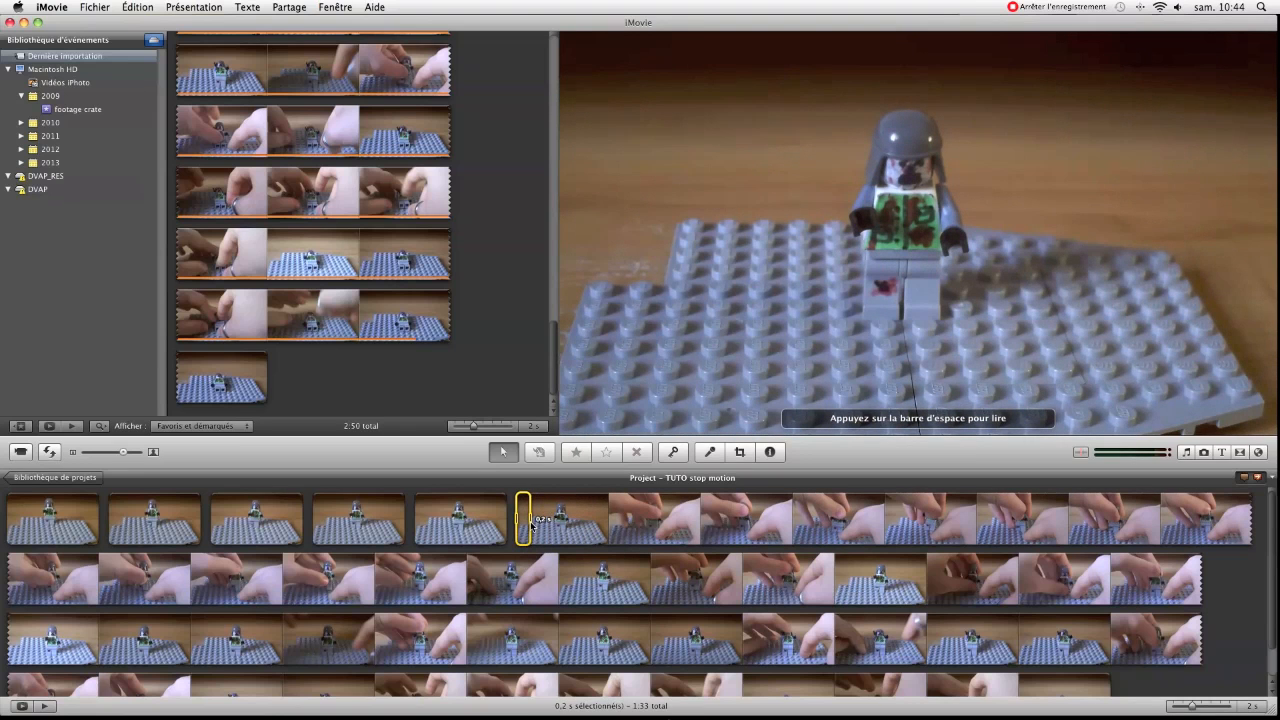
left_click_drag(539, 518, 564, 591)
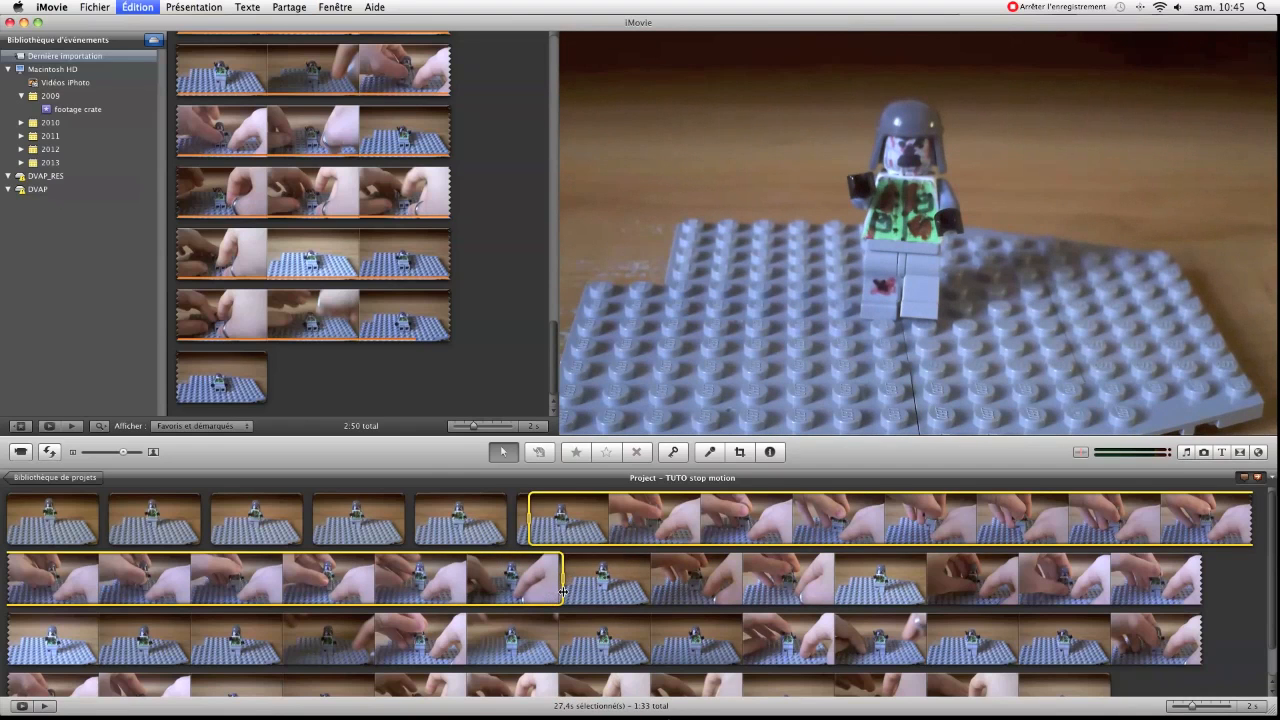
key("Delete")
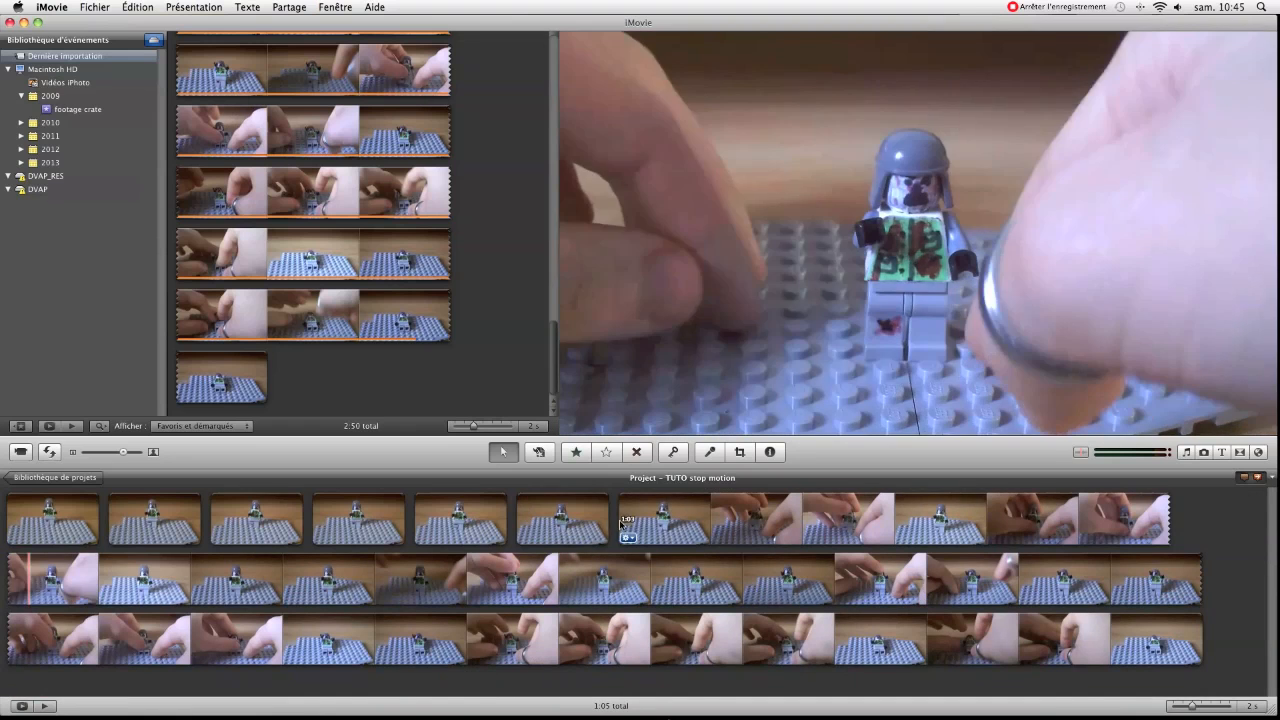
Keep about 0.3 s of the seventh pose and delete the hand footage up to the next clear pose
left_click_drag(637, 521, 638, 521)
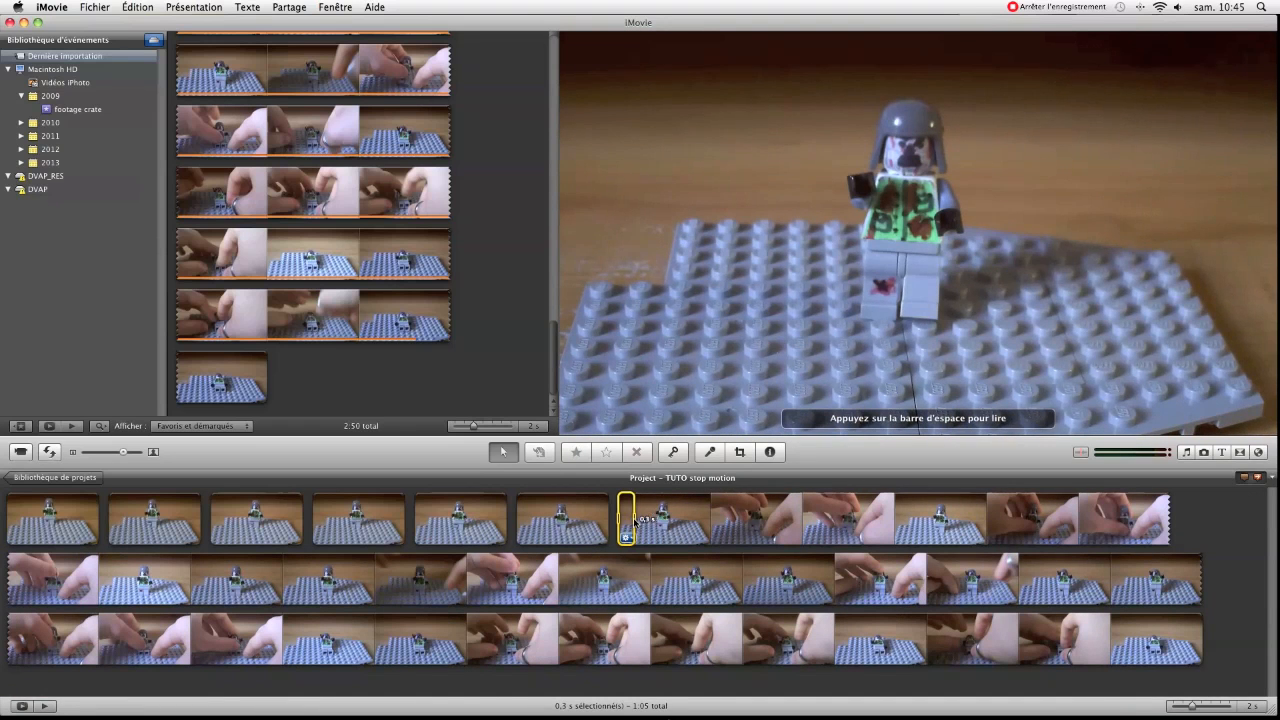
left_click_drag(632, 521, 900, 526)
key("BackSpace")
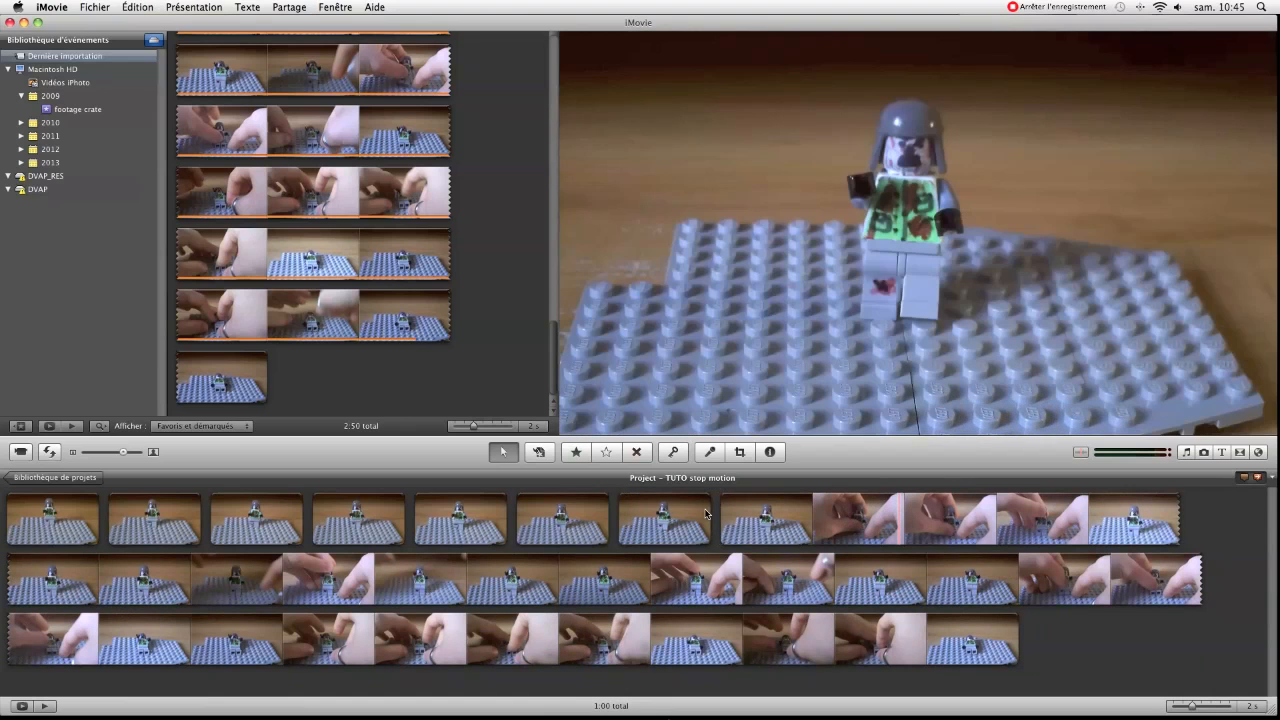
Delete the next two stretches of about 7.8 s and 10.6 s, leaving brief eighth and ninth pose clips
left_click_drag(737, 514, 1099, 517)
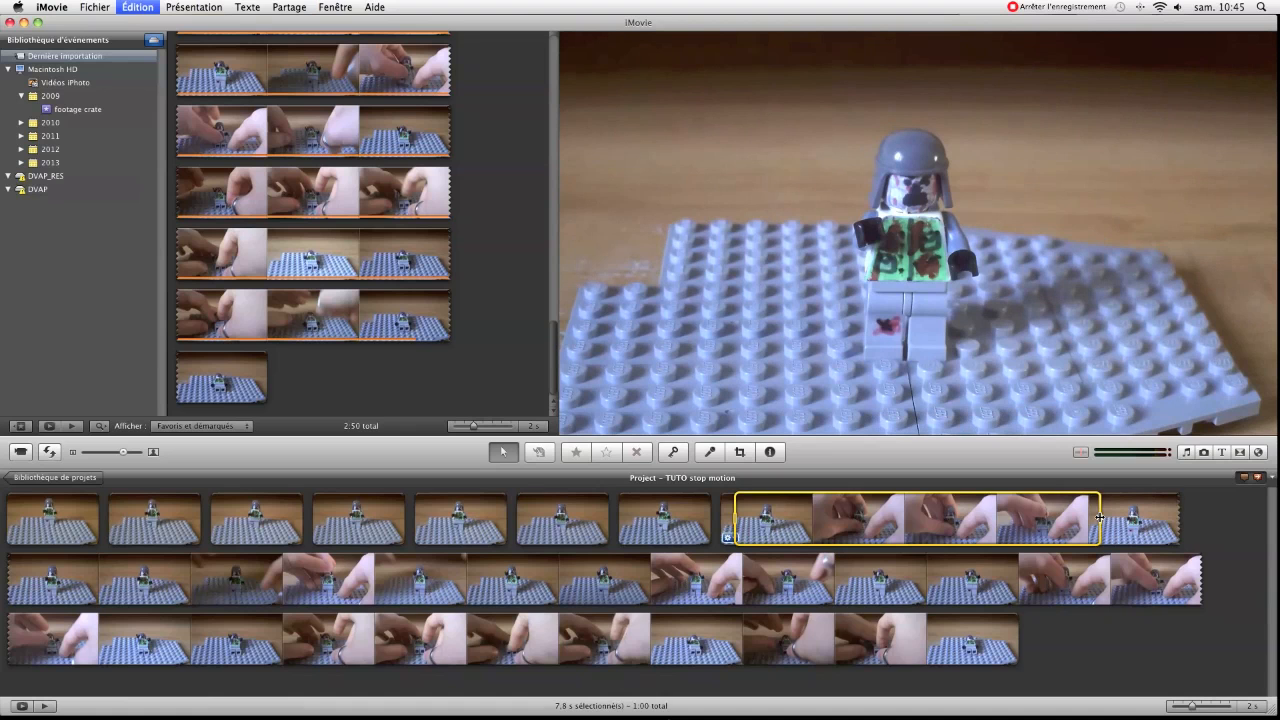
key("Delete")
left_click_drag(833, 525, 980, 519)
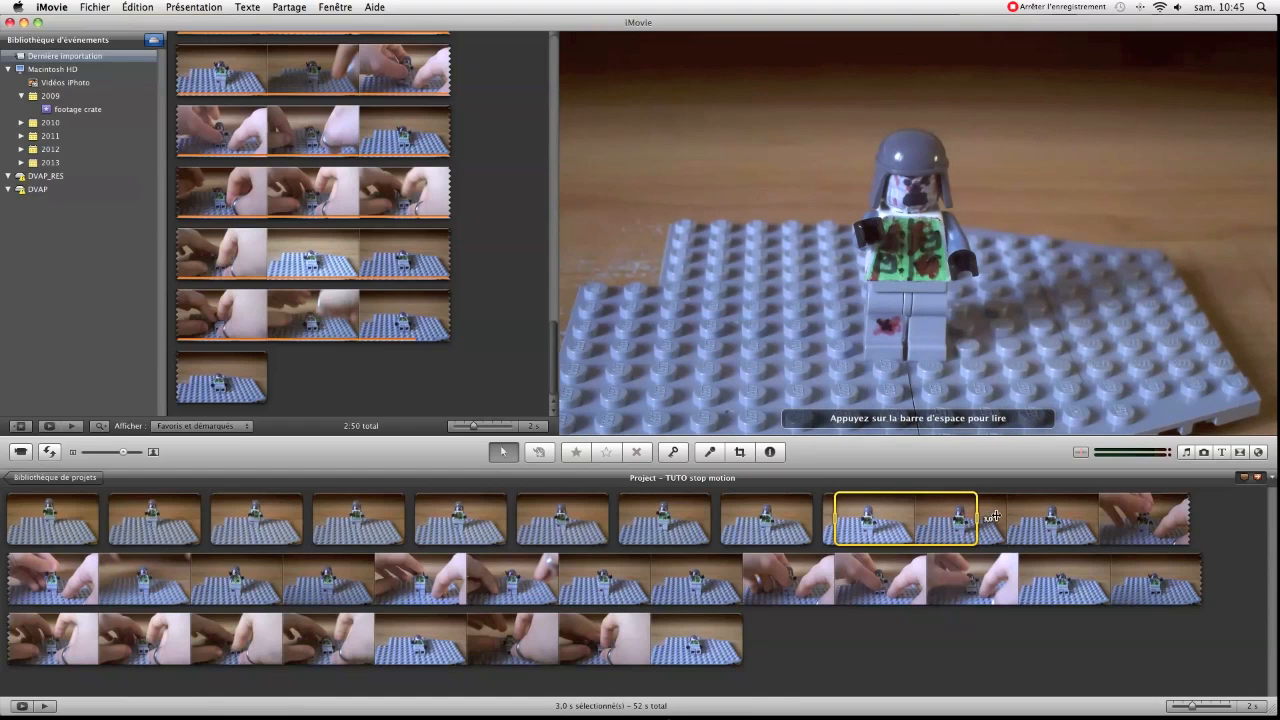
left_click_drag(1075, 517, 148, 572)
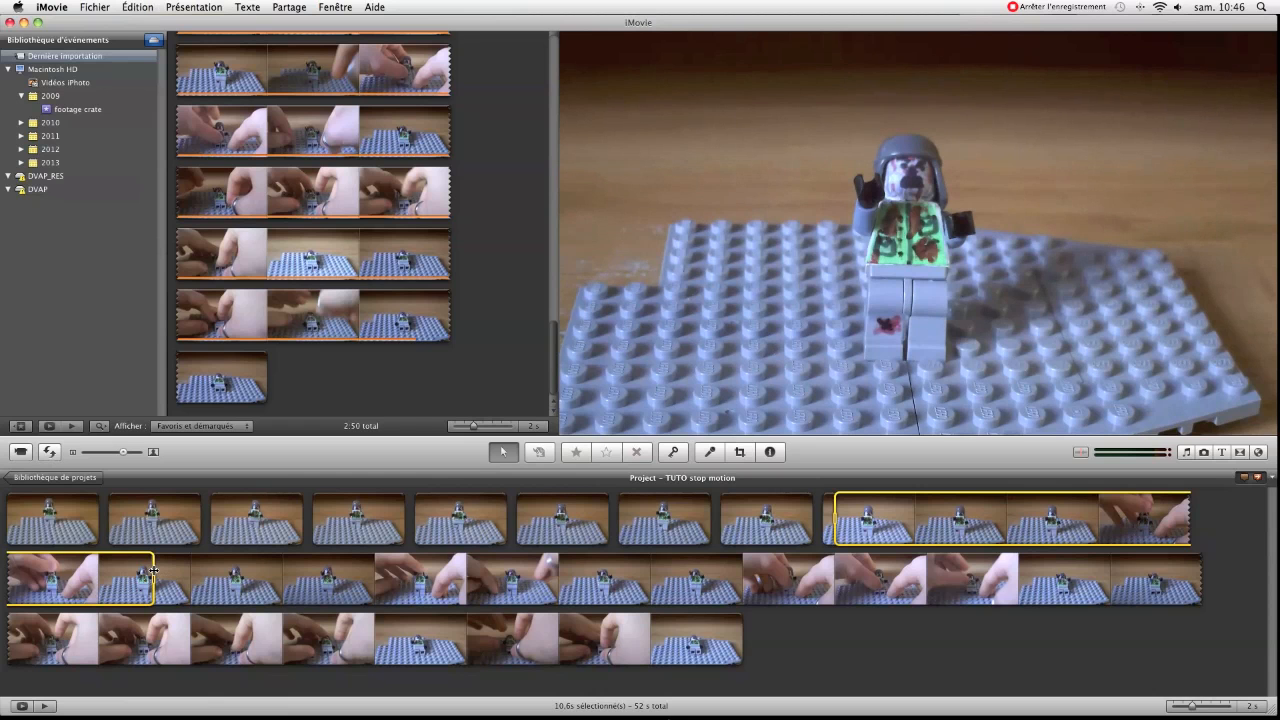
key("Delete")
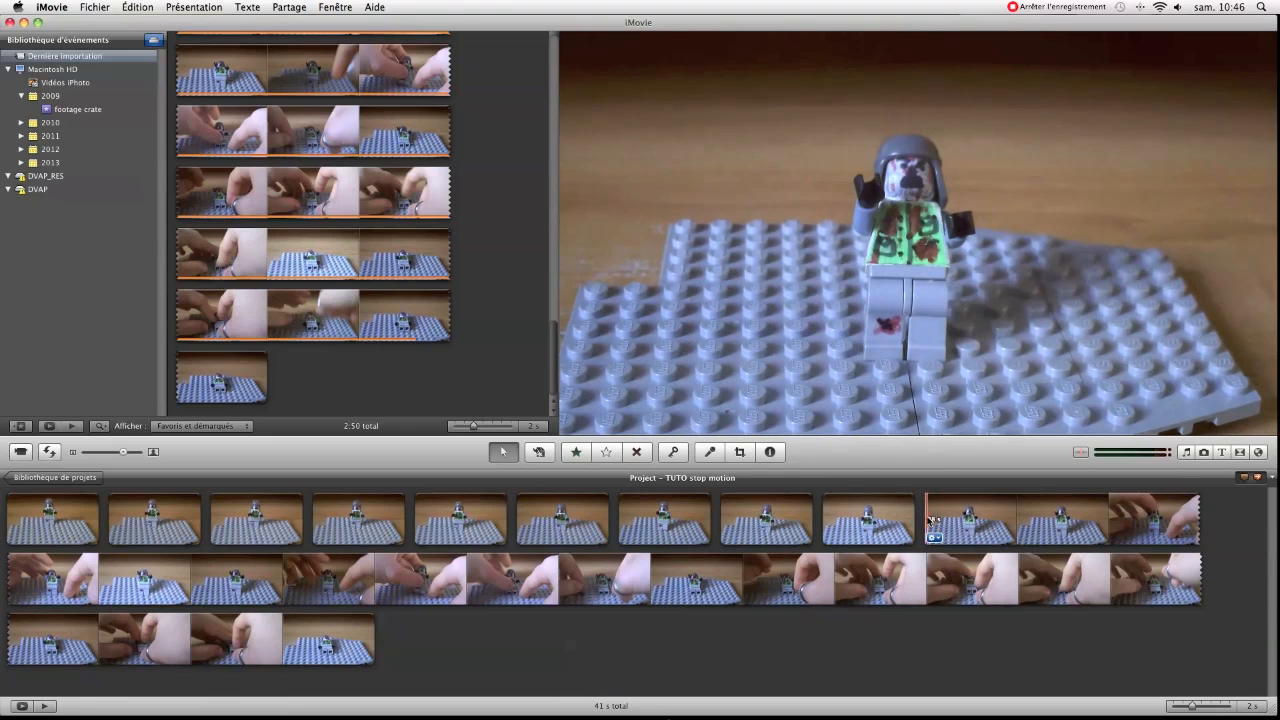
Delete stretches of about 7.3 s and 11.1 s between the raised-arm poses, leaving brief tenth and eleventh pose clips
left_click_drag(939, 521, 99, 569)
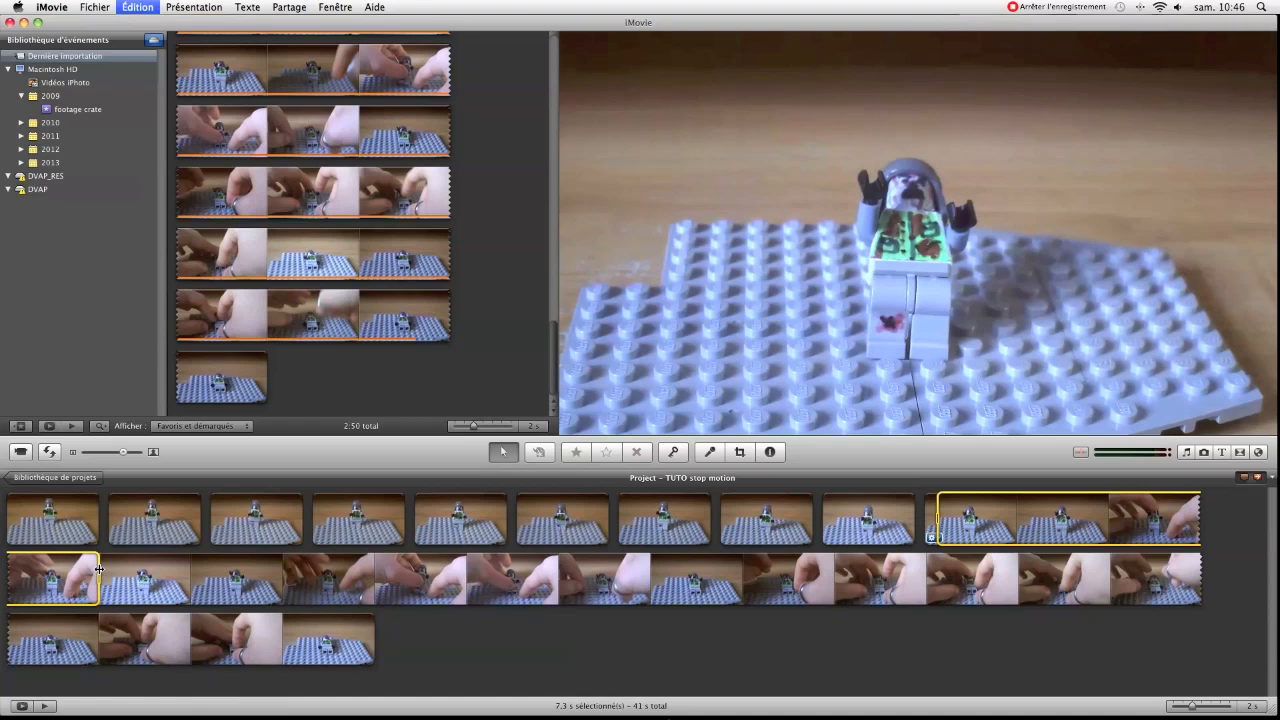
key("Delete")
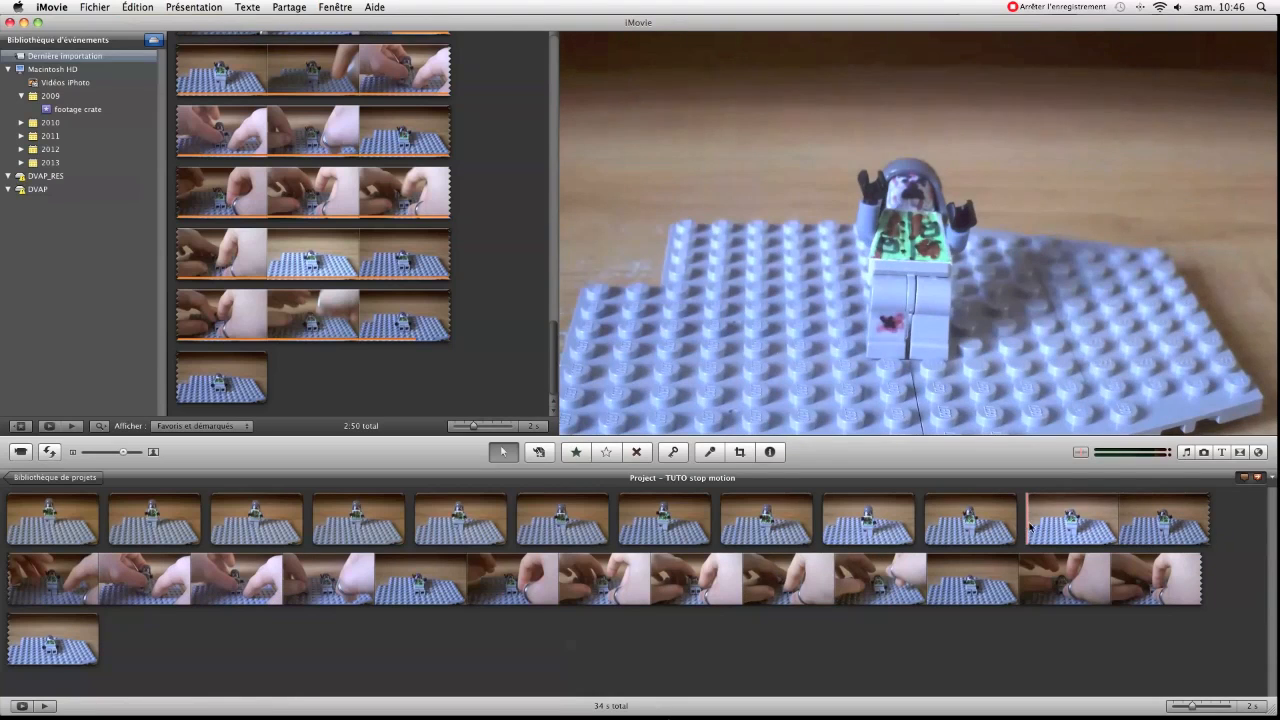
left_click(1030, 527)
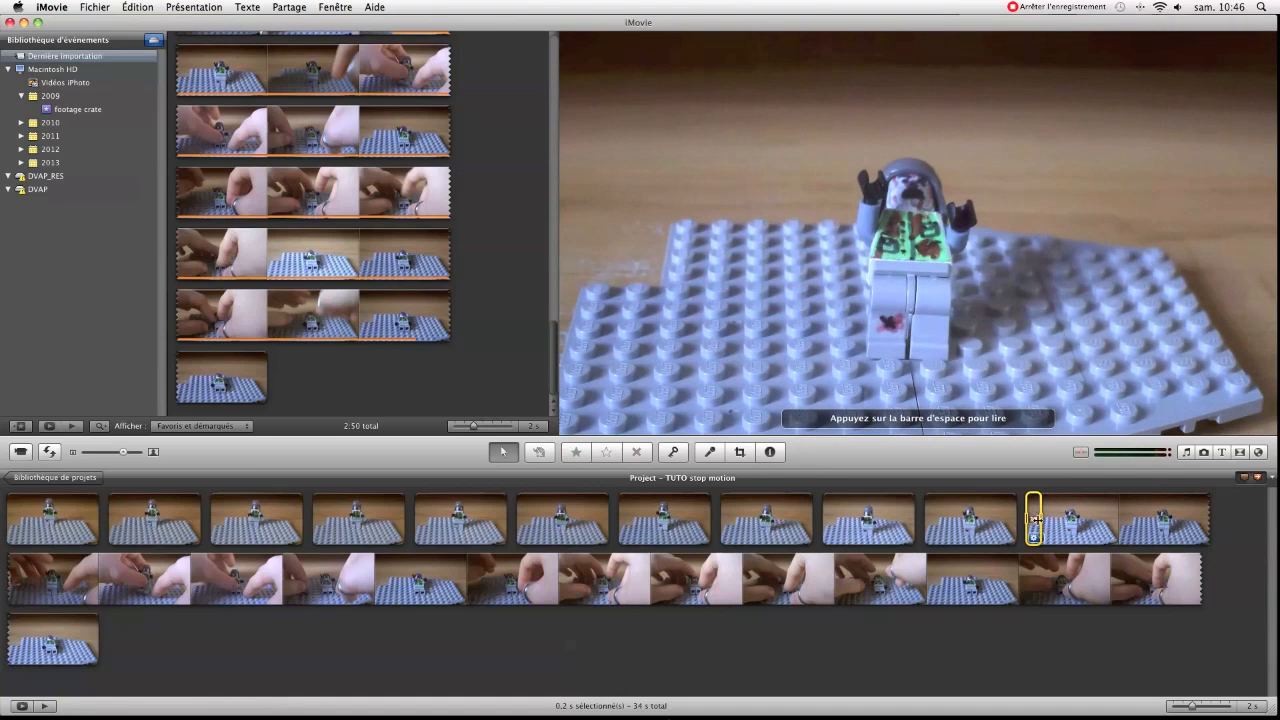
left_click_drag(1038, 519, 374, 578)
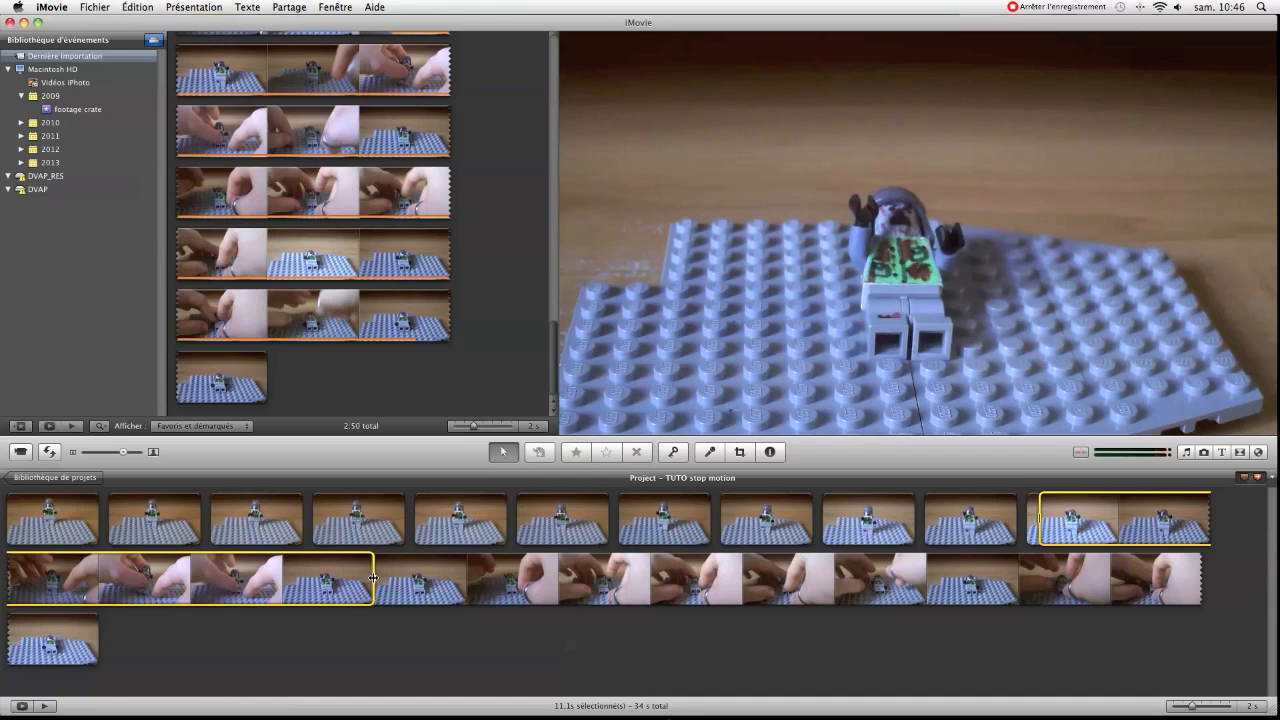
key("Delete")
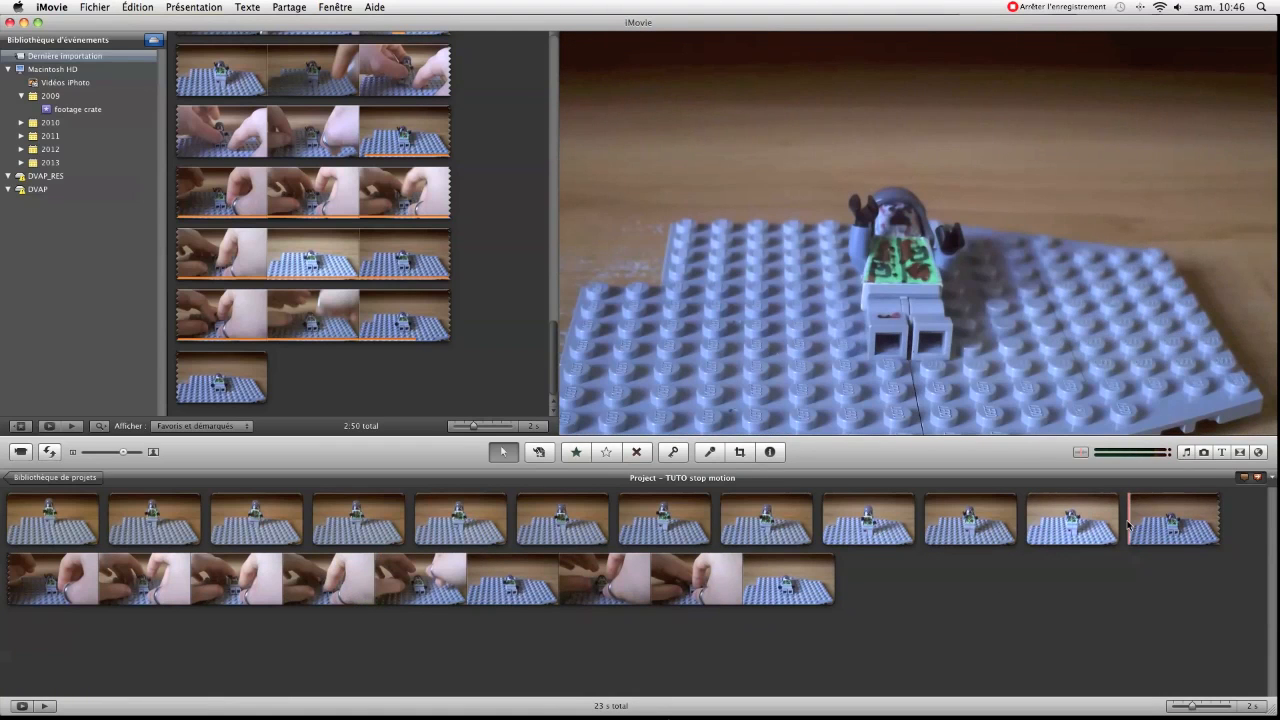
Keep about 0.2 s of the twelfth pose and delete the following hand footage, about 11.6 s
left_click_drag(1136, 524, 1137, 518)
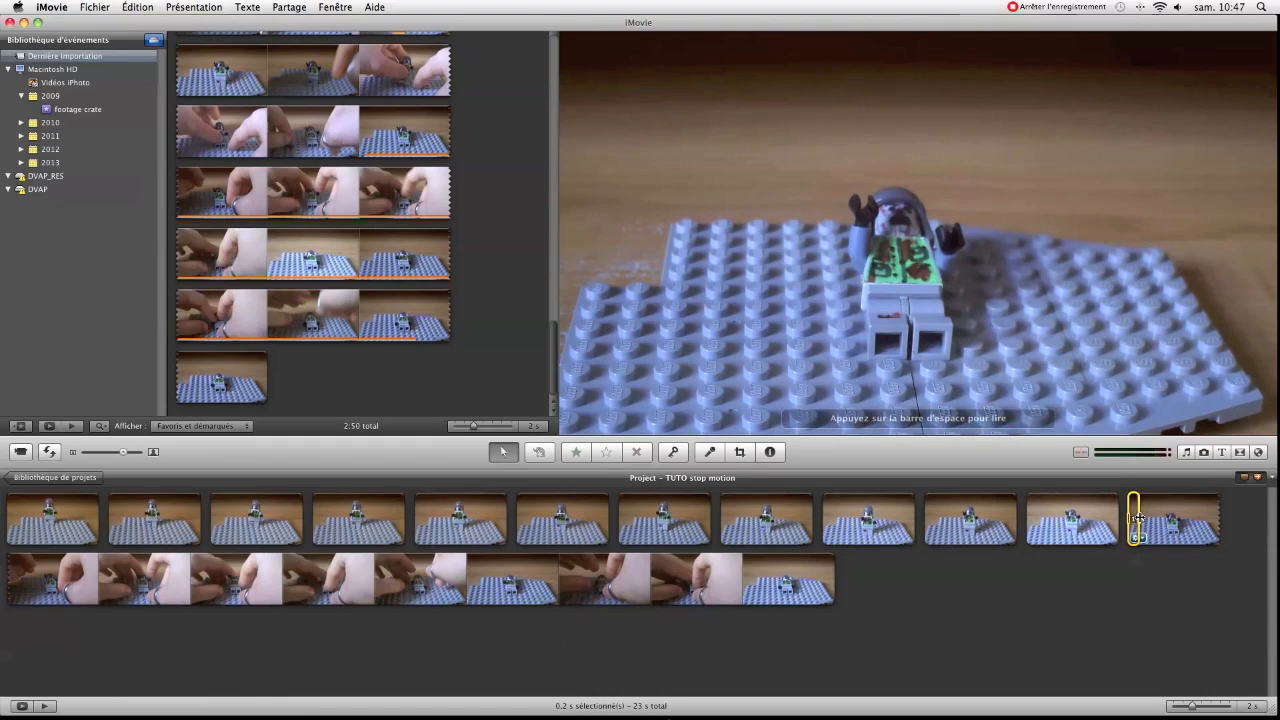
left_click_drag(395, 625, 480, 580)
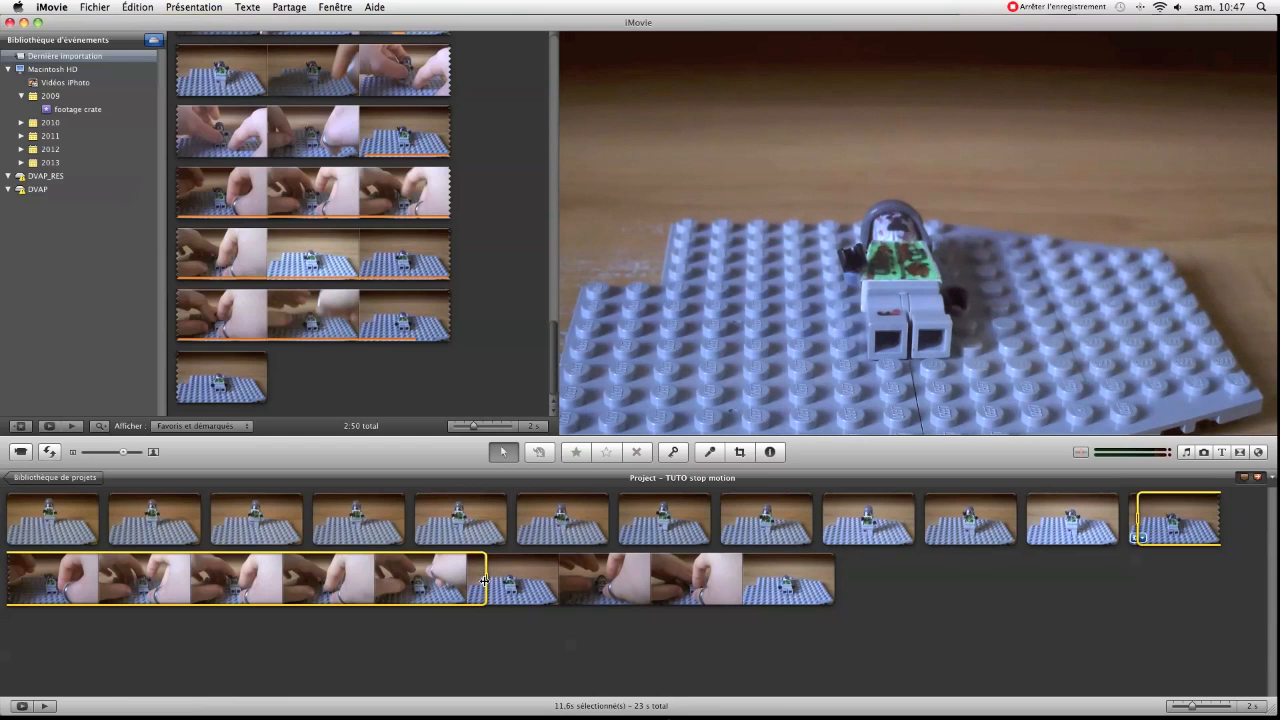
key("Delete")
Delete the last stretch of hand footage, about 5.6 s, leaving brief thirteenth and fourteenth pose clips, and play the movie
left_click(10, 580)
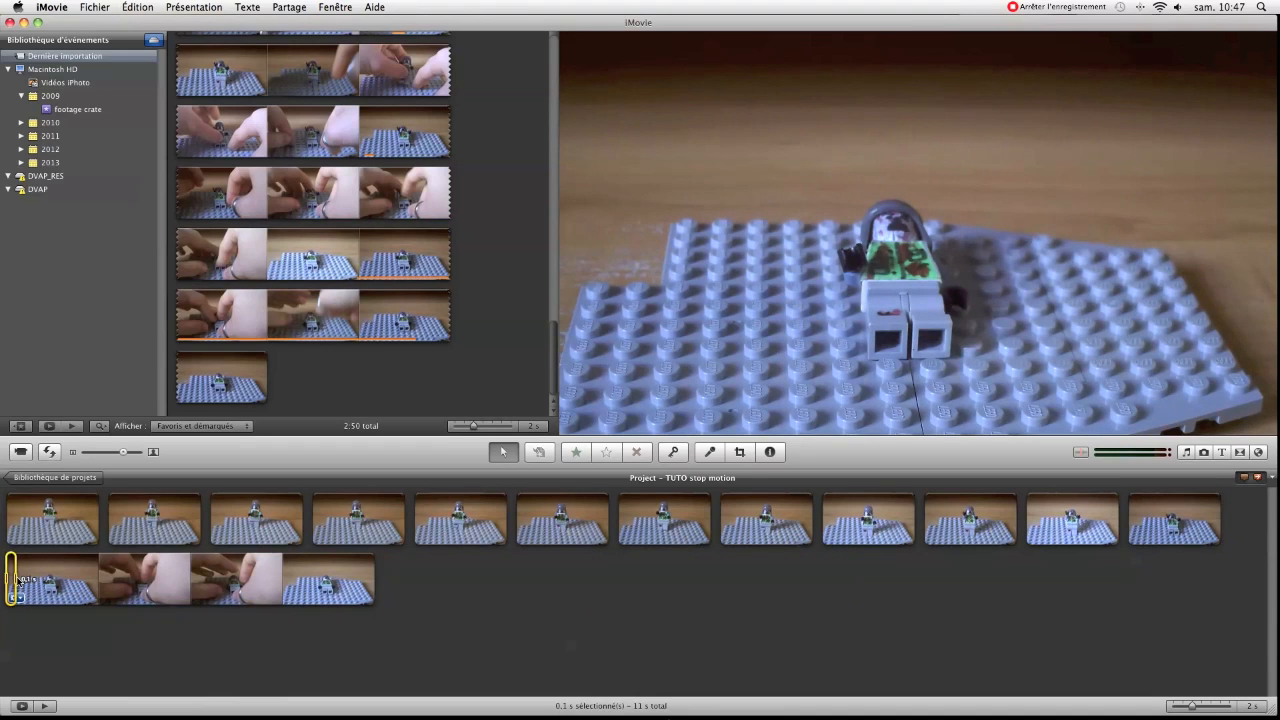
left_click_drag(90, 578, 304, 579)
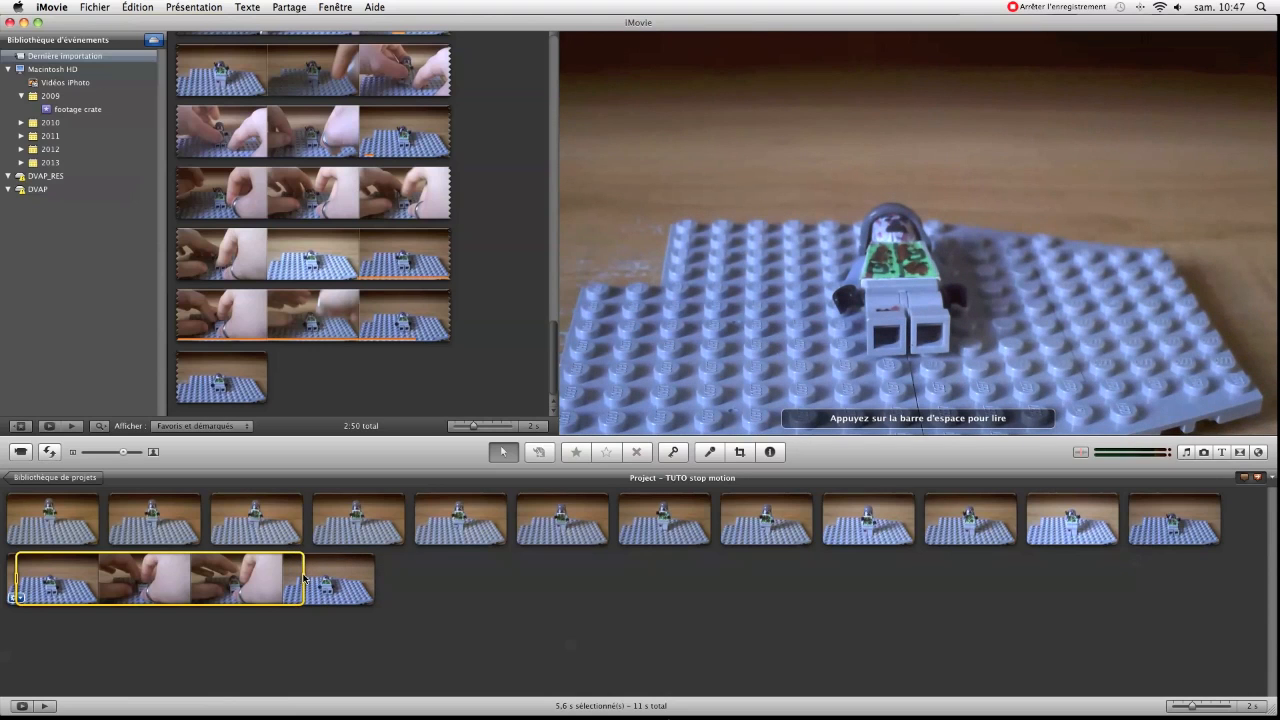
key("Delete")
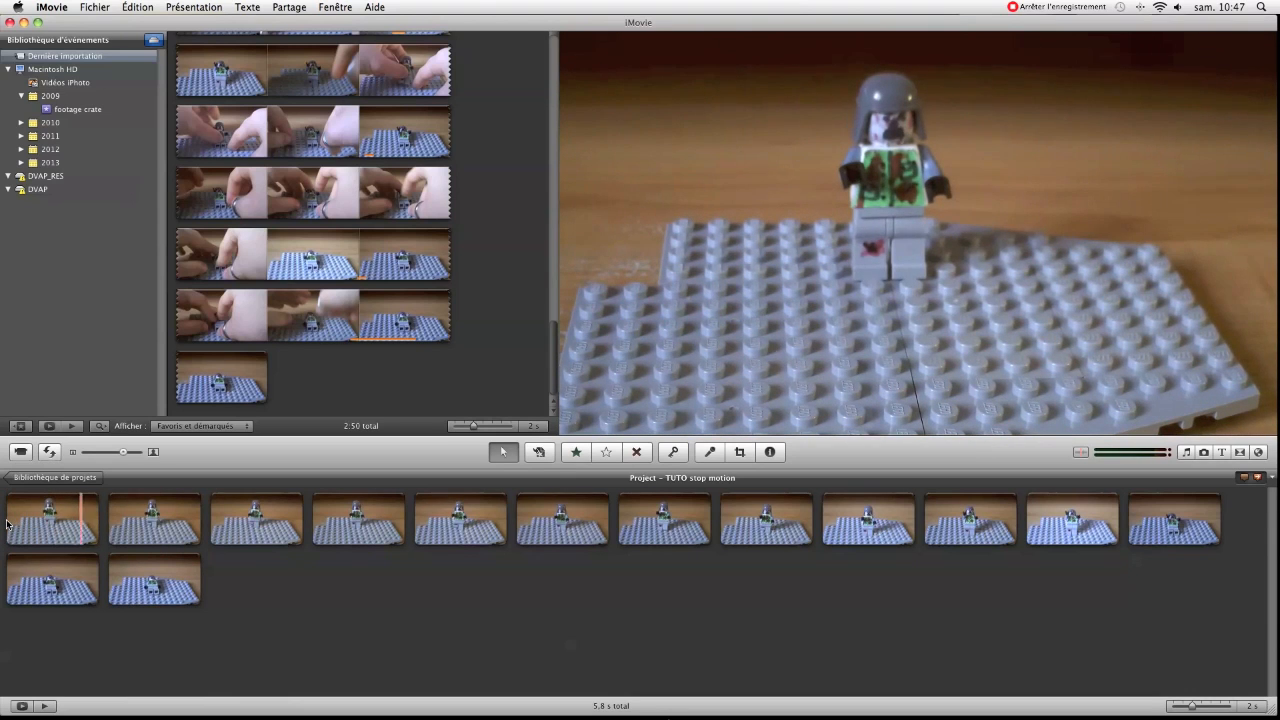
key("space")
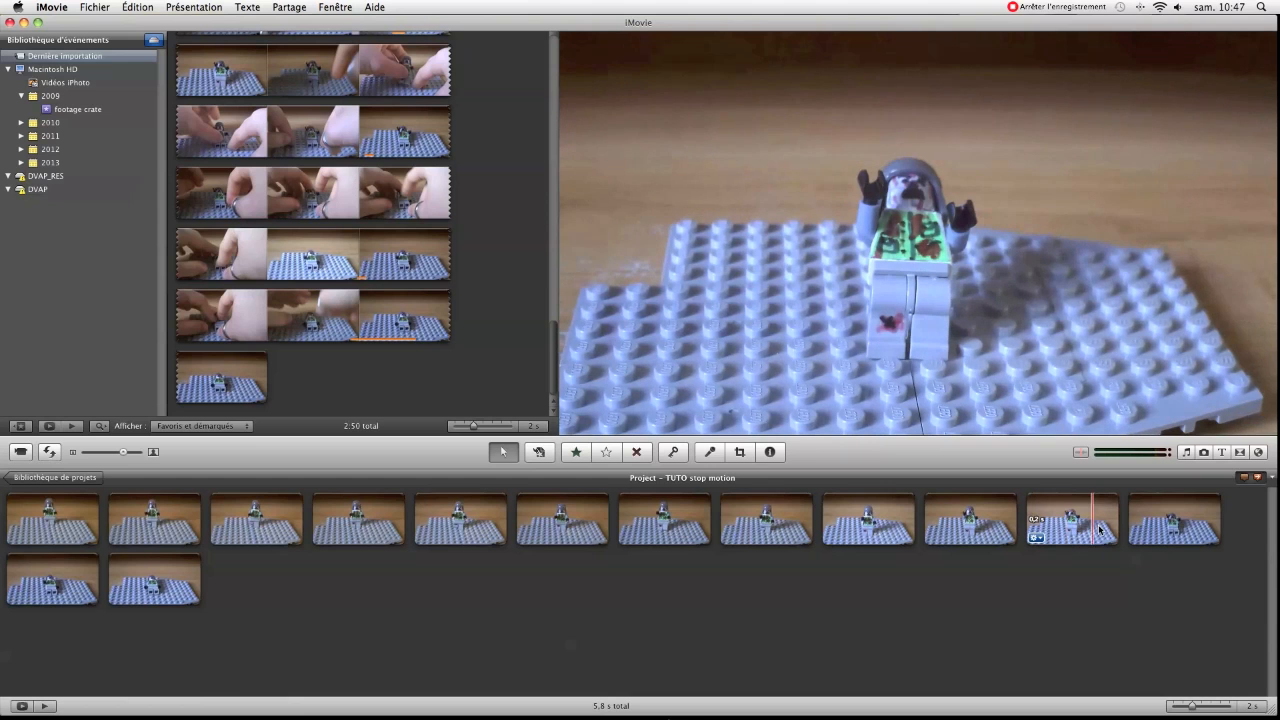
Trim the eleventh clip with the clip trimmer, shifting its 0.2 s range slightly later within the same pose
left_click(1035, 538)
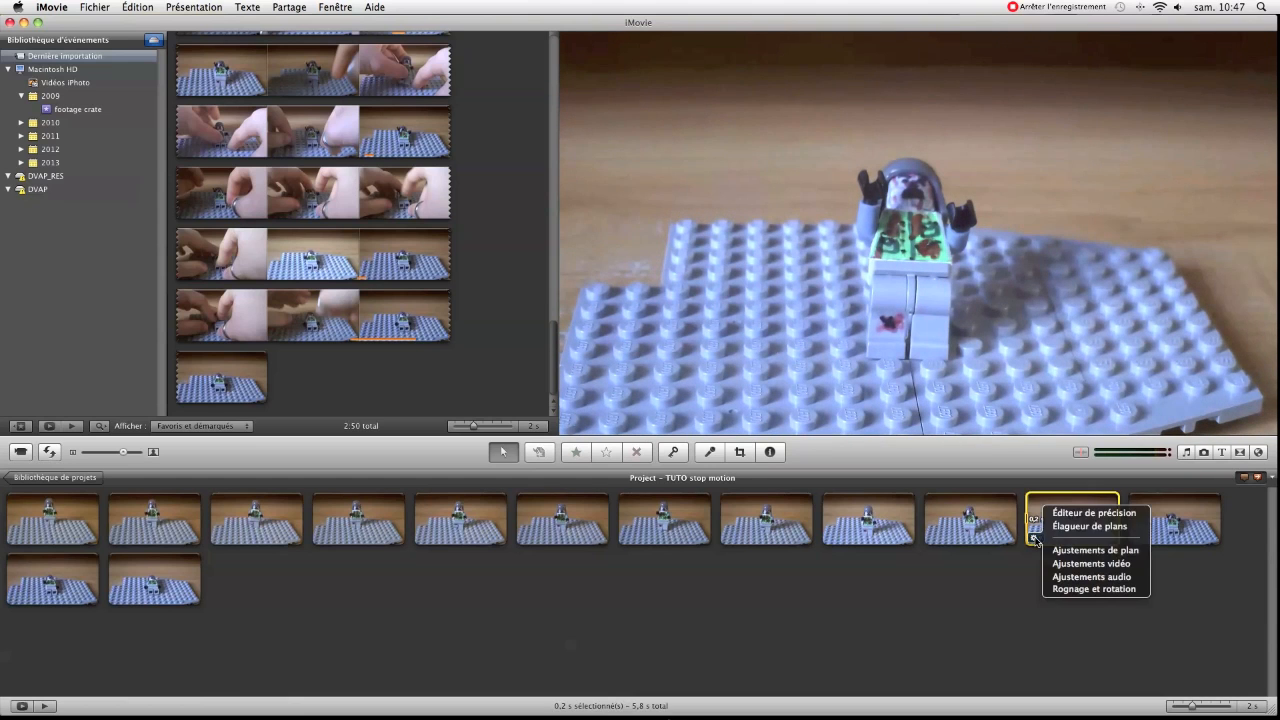
left_click(1074, 527)
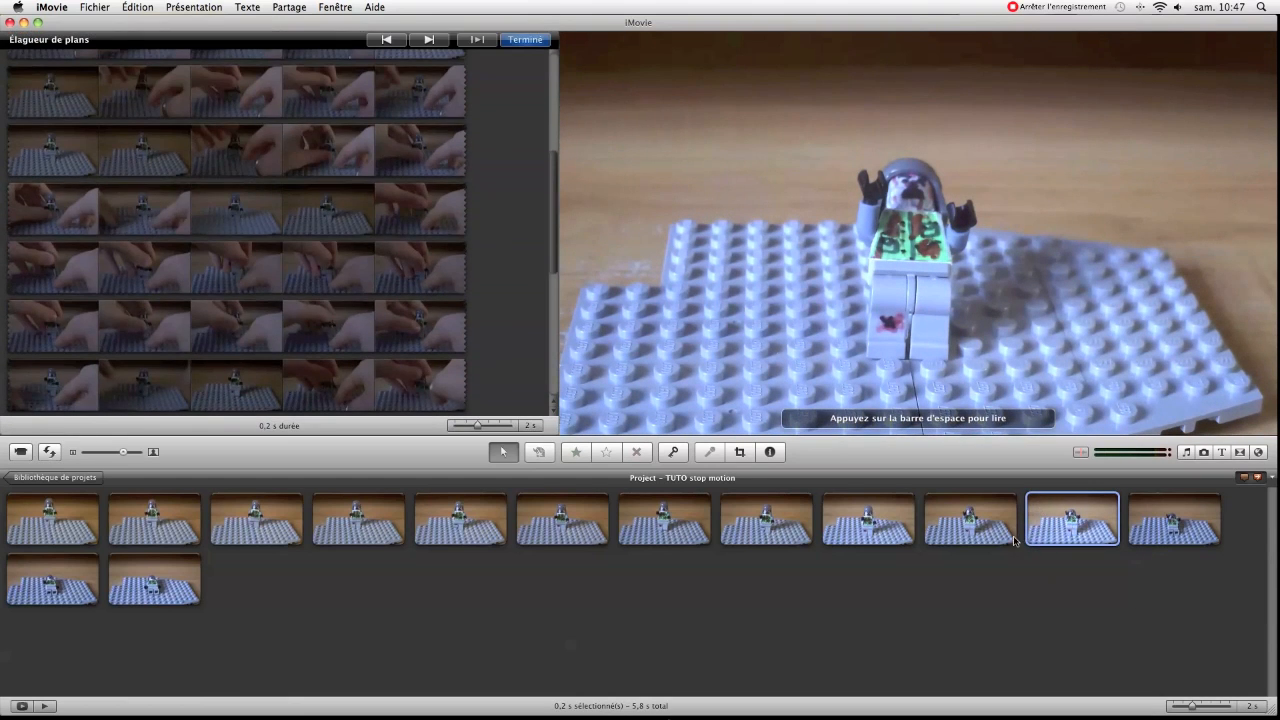
scroll(263, 150, "up", 3)
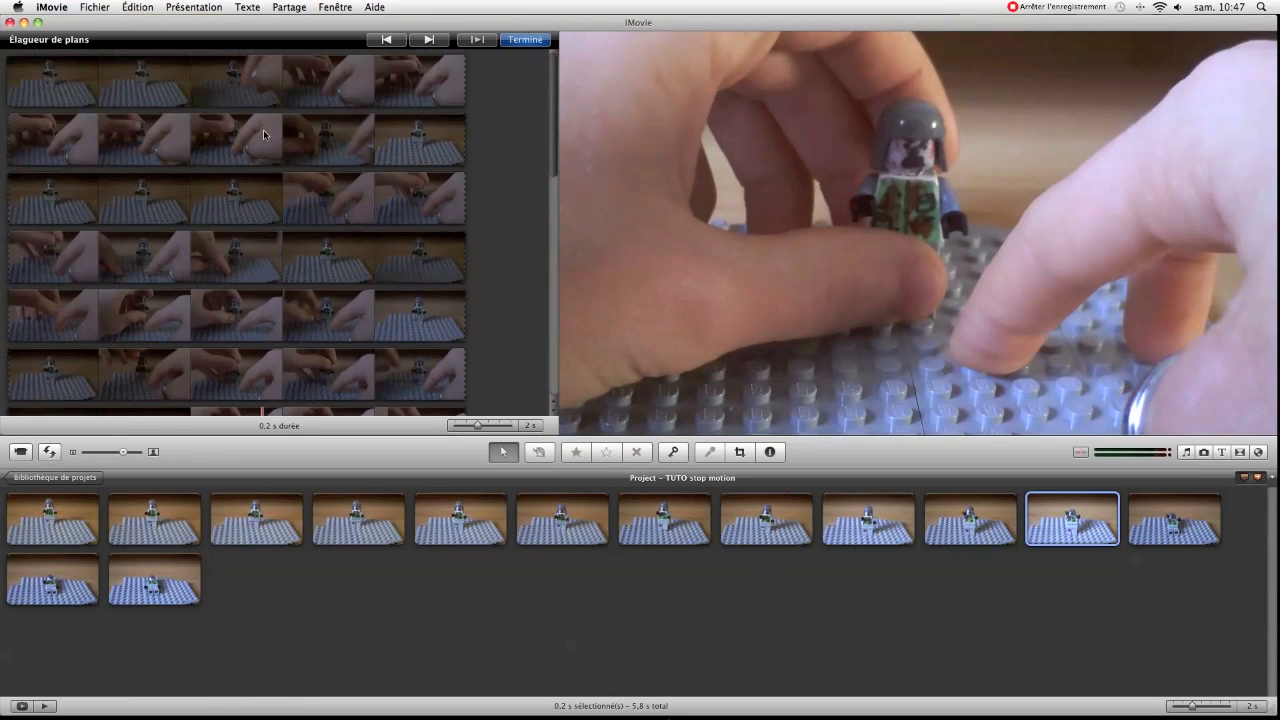
scroll(322, 265, "down", 3)
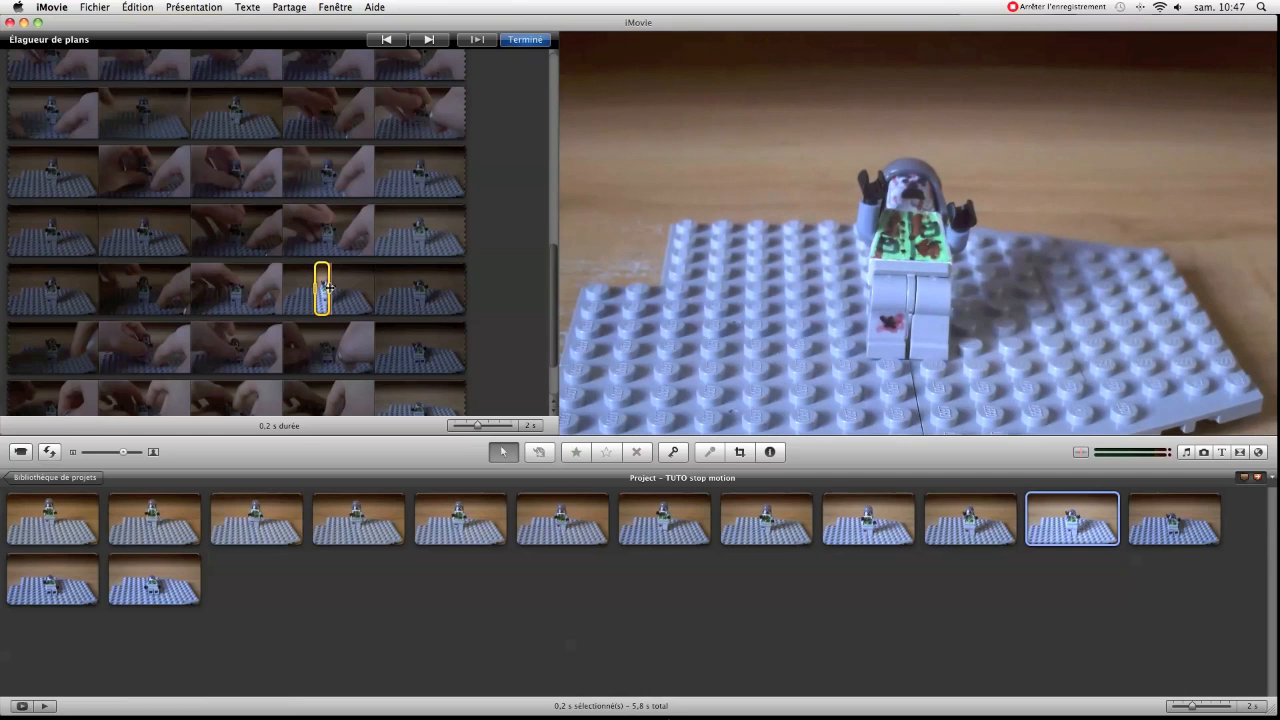
mouse_move(340, 291)
left_mouse_down()
mouse_move(370, 290)
mouse_move(318, 290)
mouse_move(354, 290)
left_mouse_up()
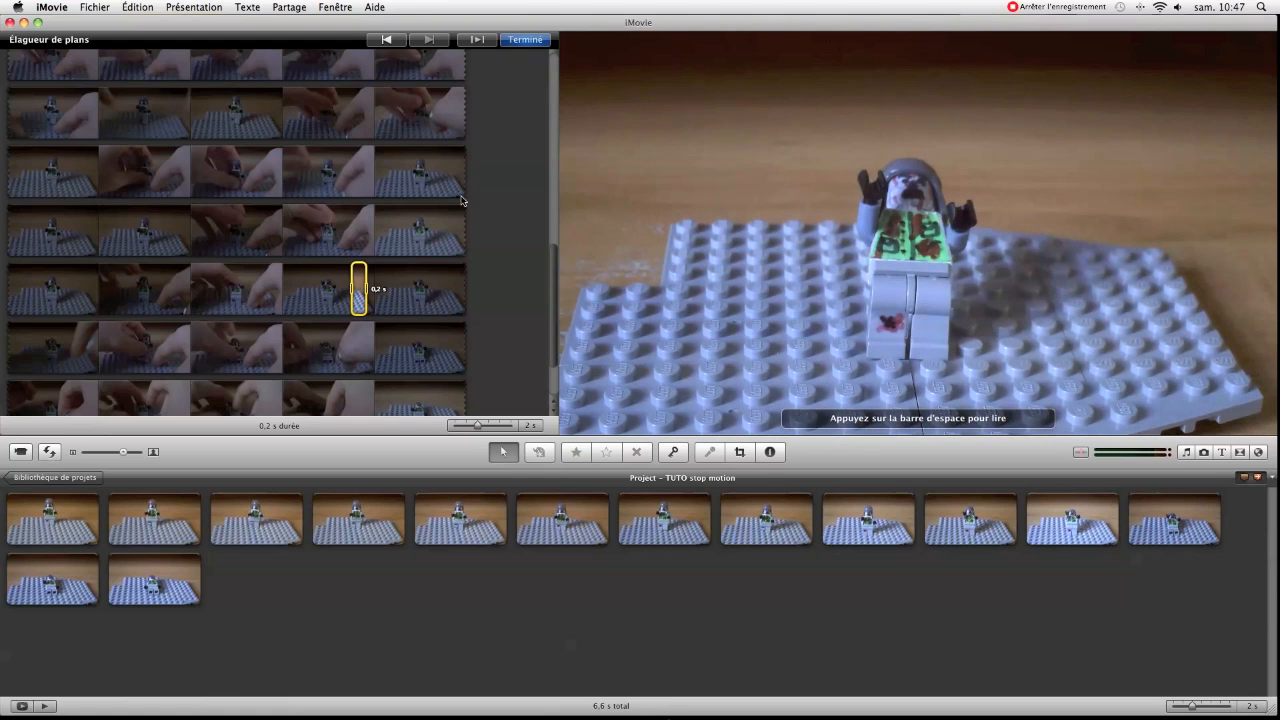
left_click(525, 39)
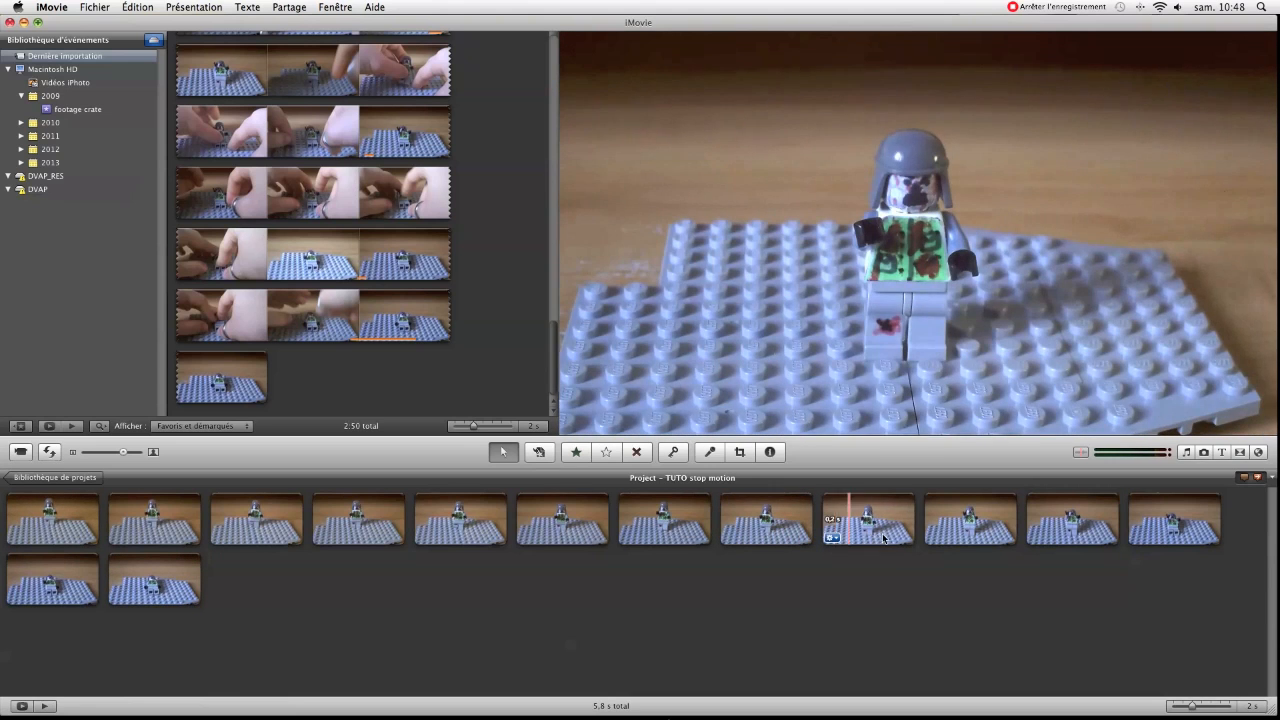
Shorten the tenth and eleventh clips by deleting about 0.1 s from the start of each
left_click(936, 525)
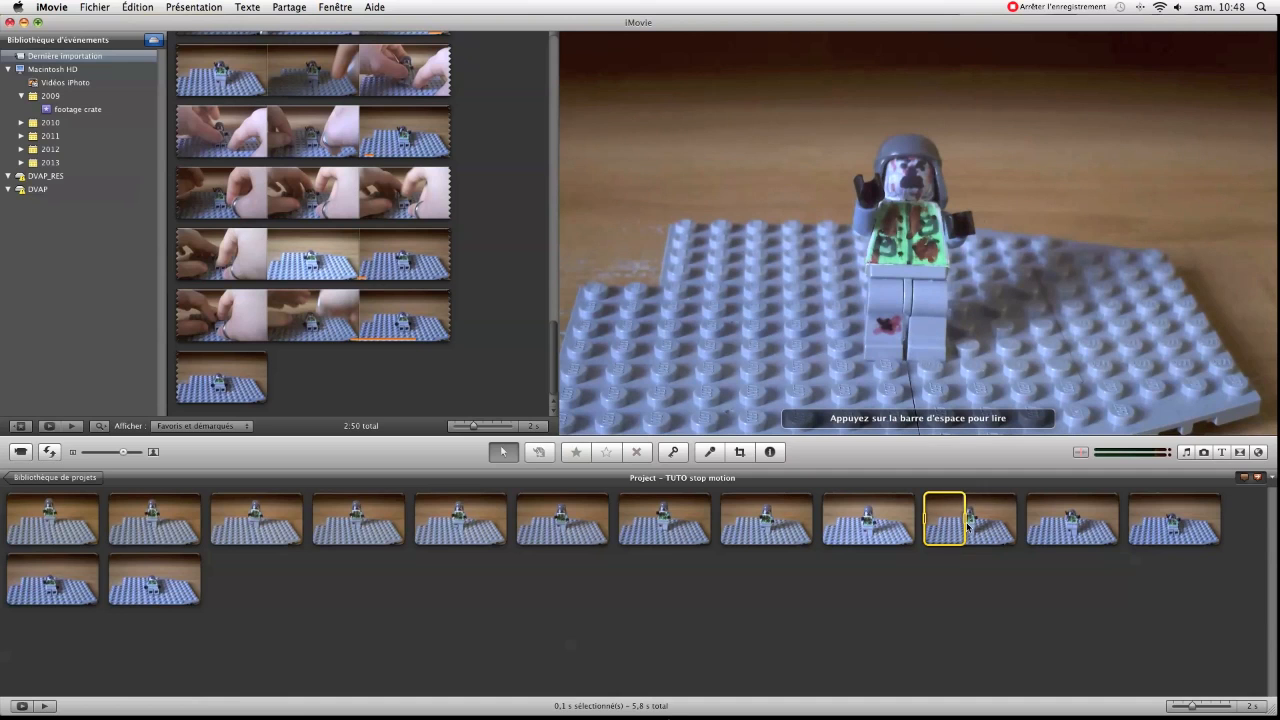
key("Delete")
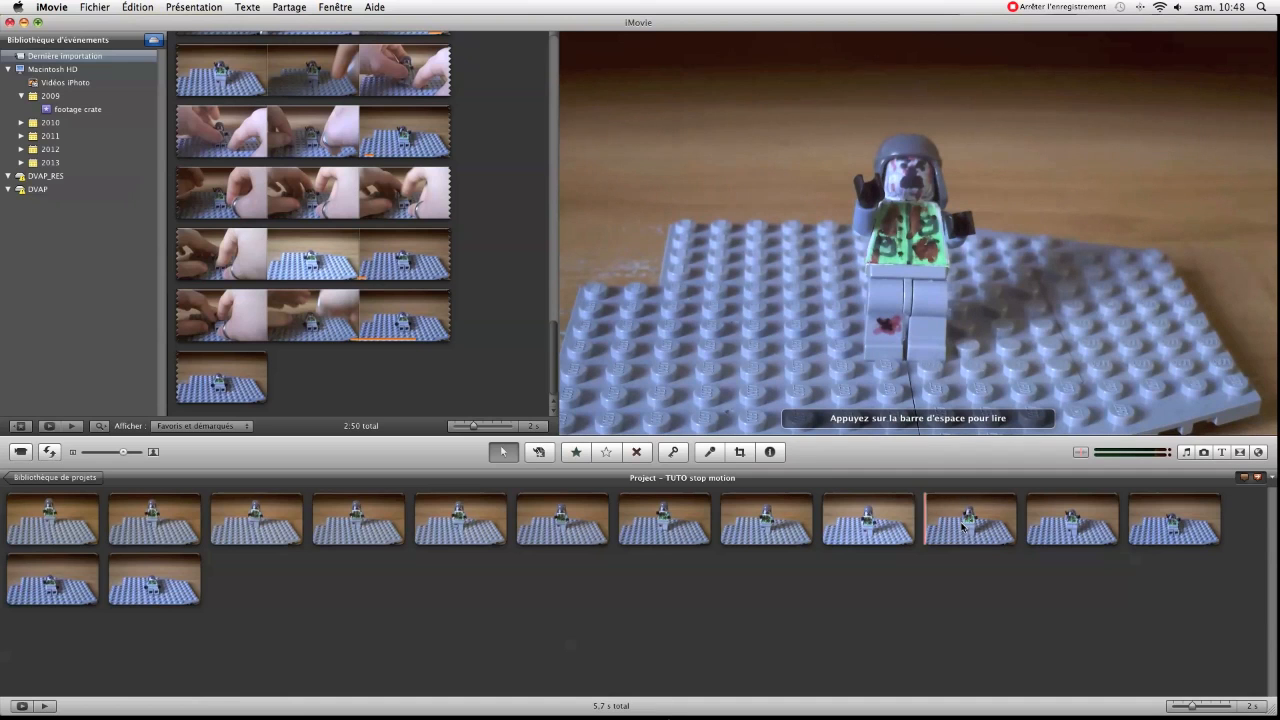
left_click(1033, 522)
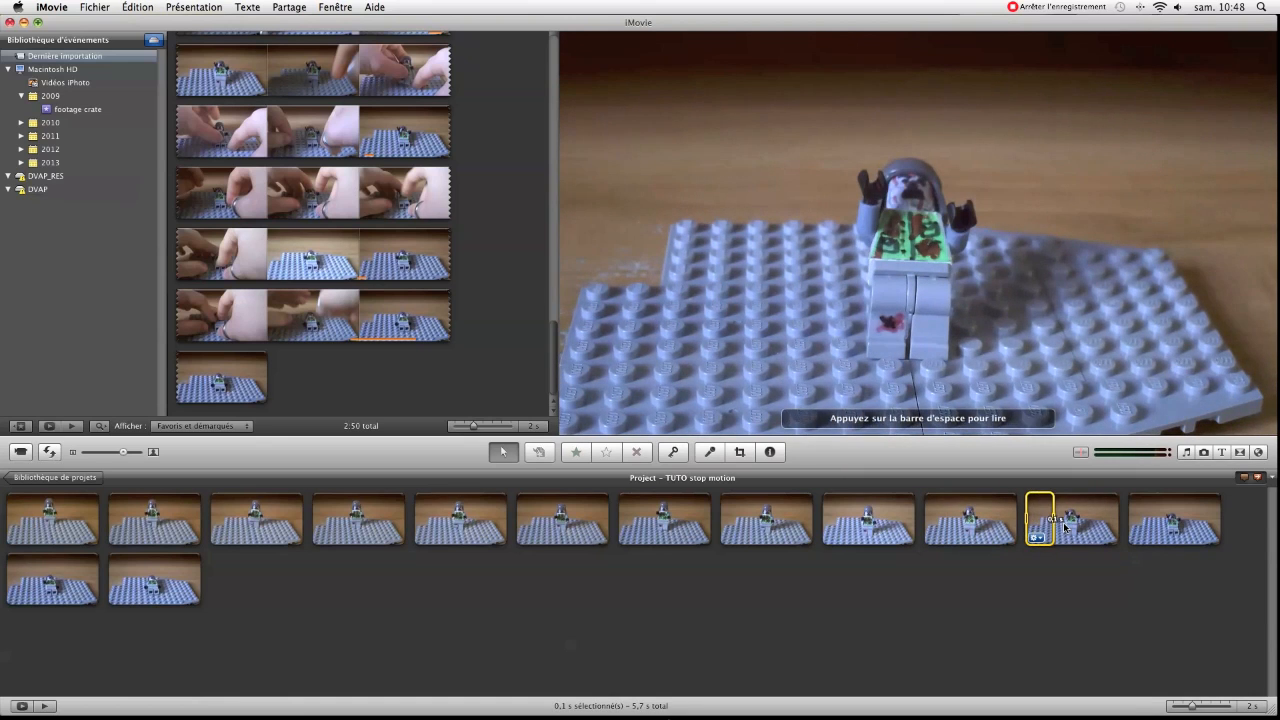
left_click_drag(1068, 527, 1070, 528)
key("Delete")
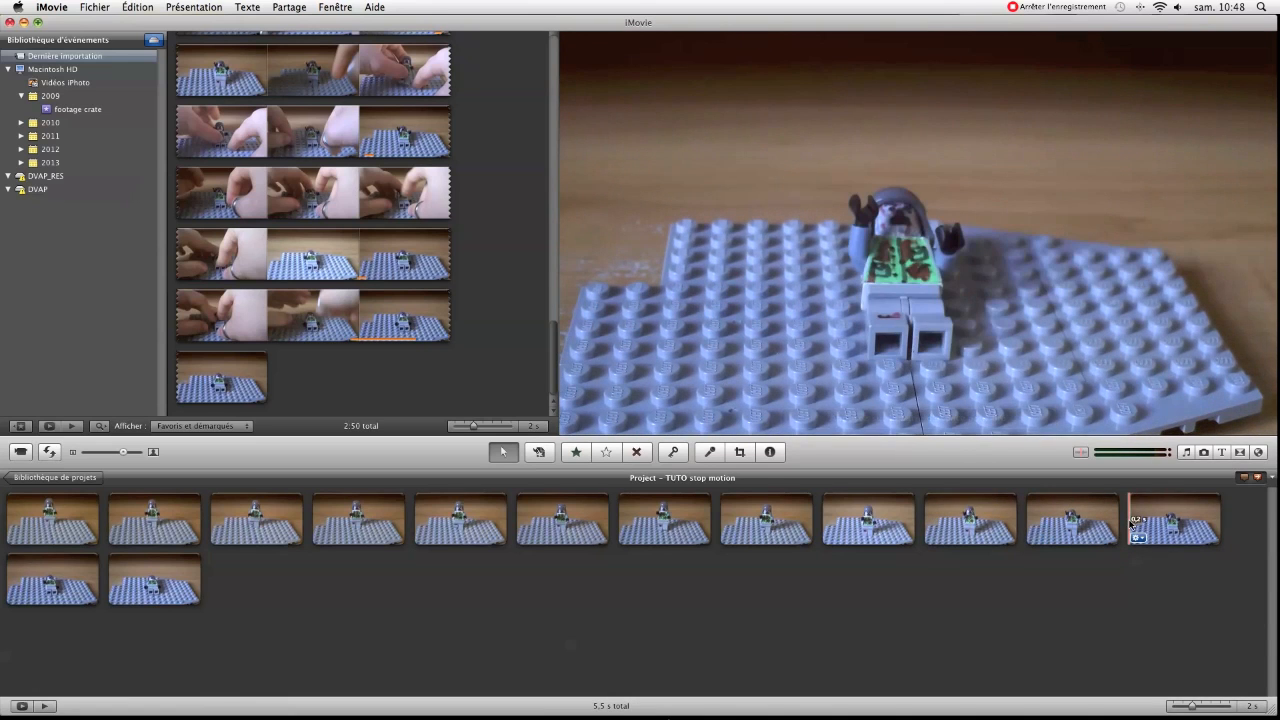
Delete about 0.1 s from the start of the thirteenth clip
left_click_drag(1136, 522, 1170, 524)
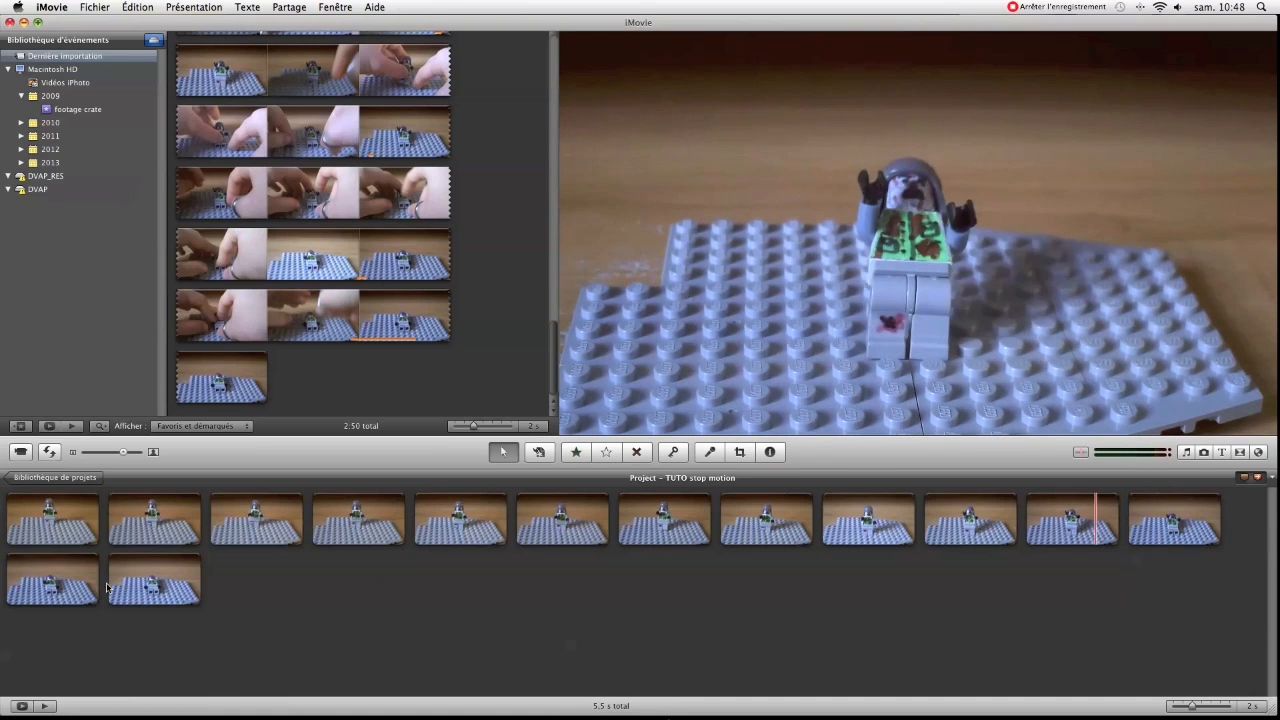
left_click_drag(12, 578, 48, 588)
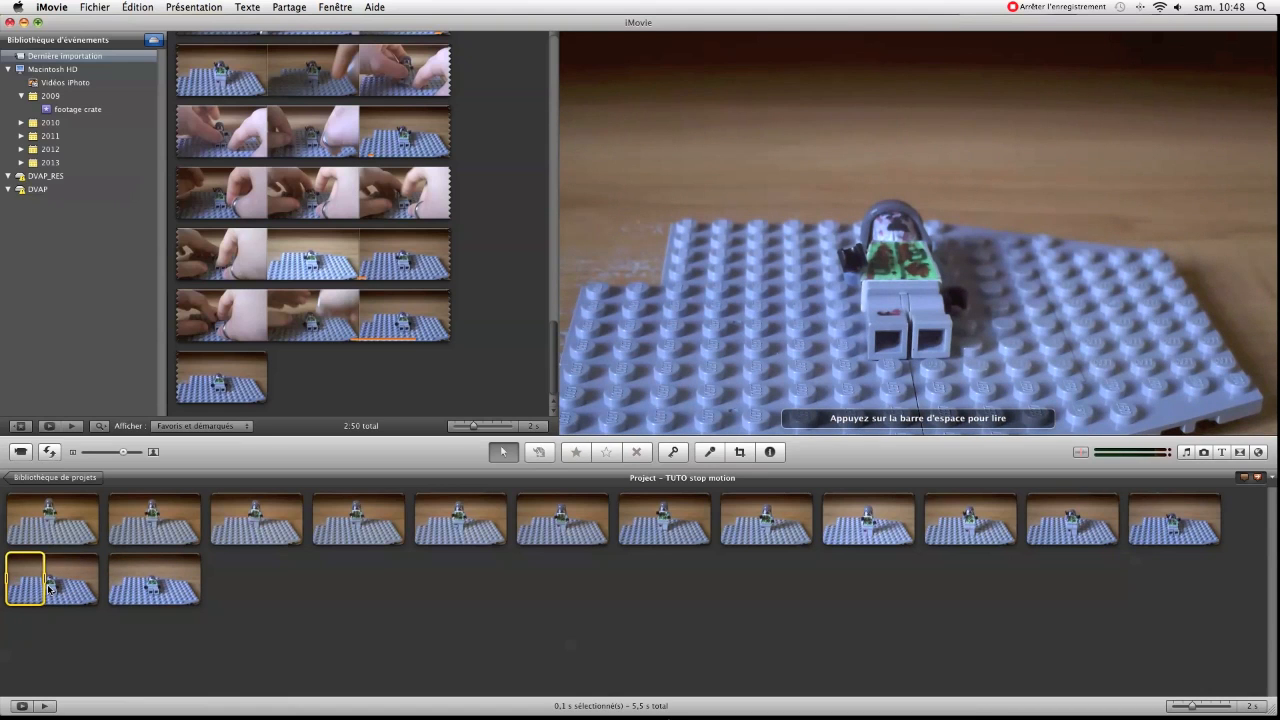
key("Delete")
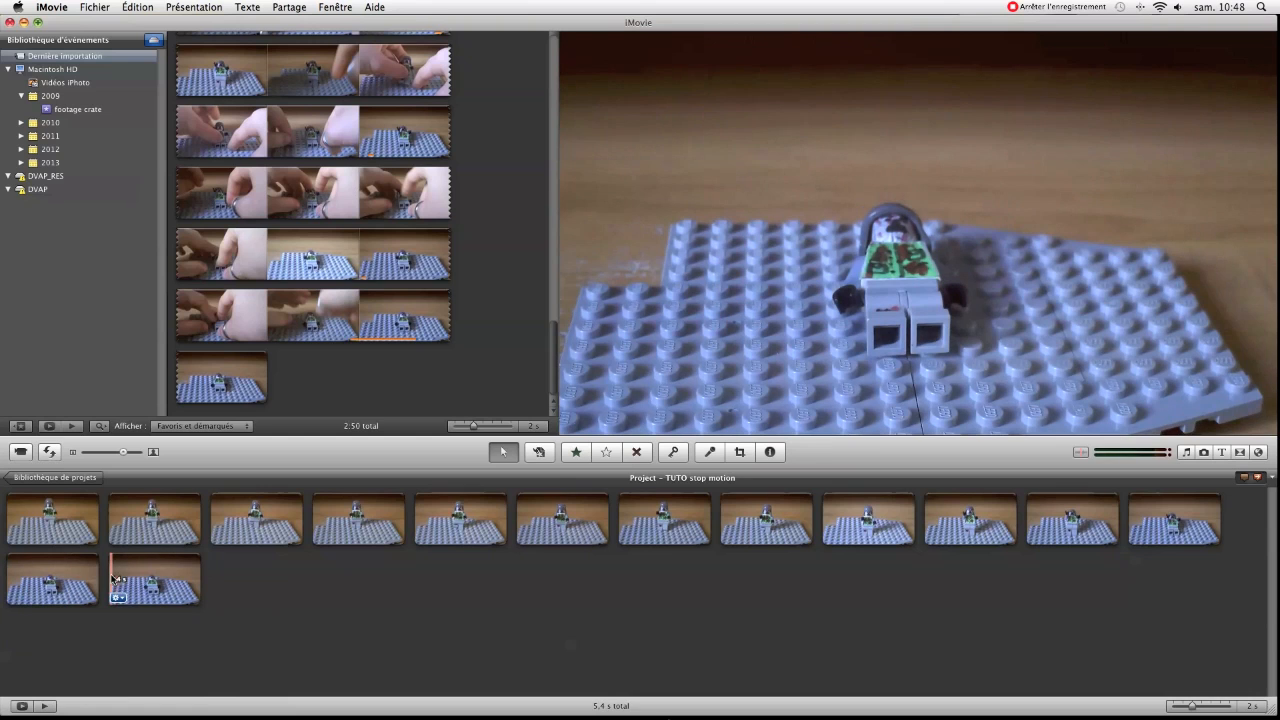
left_click_drag(123, 578, 150, 585)
left_click(314, 591)
left_click(10, 517)
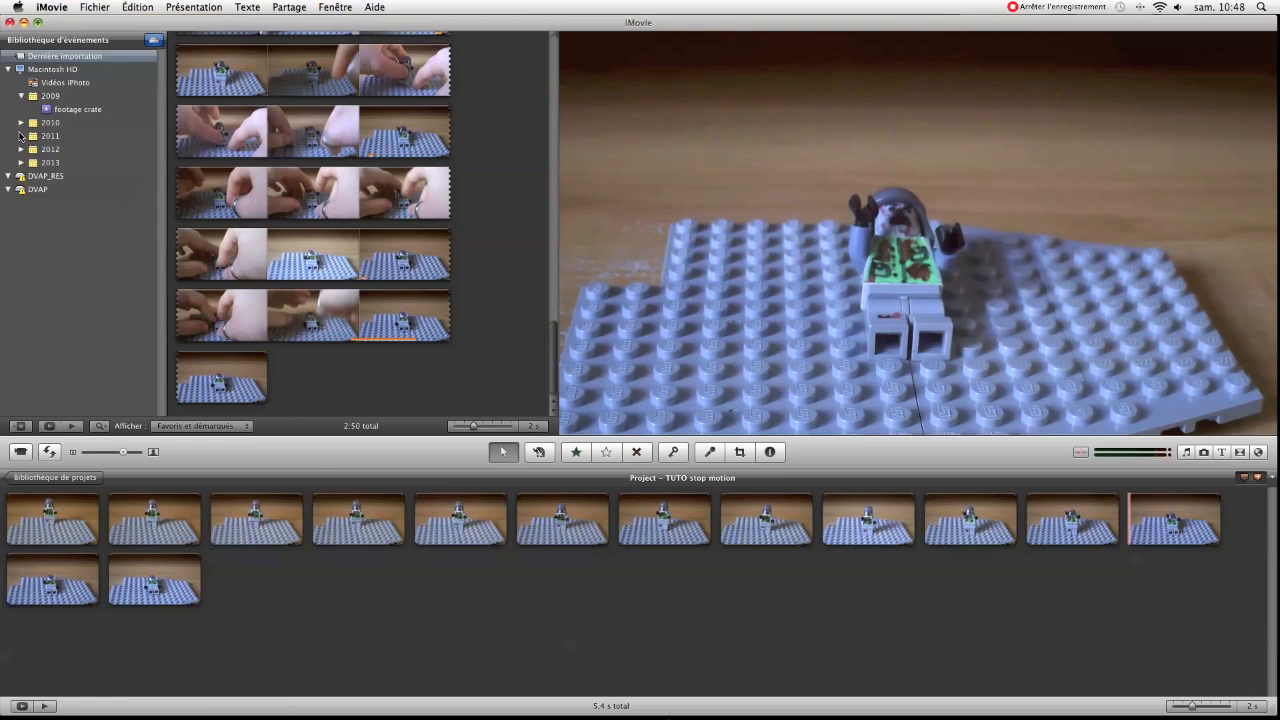
Add the last 0.5 s blood splatter clip from the footage crate event as a picture-in-picture starting at the tenth clip
left_click(97, 110)
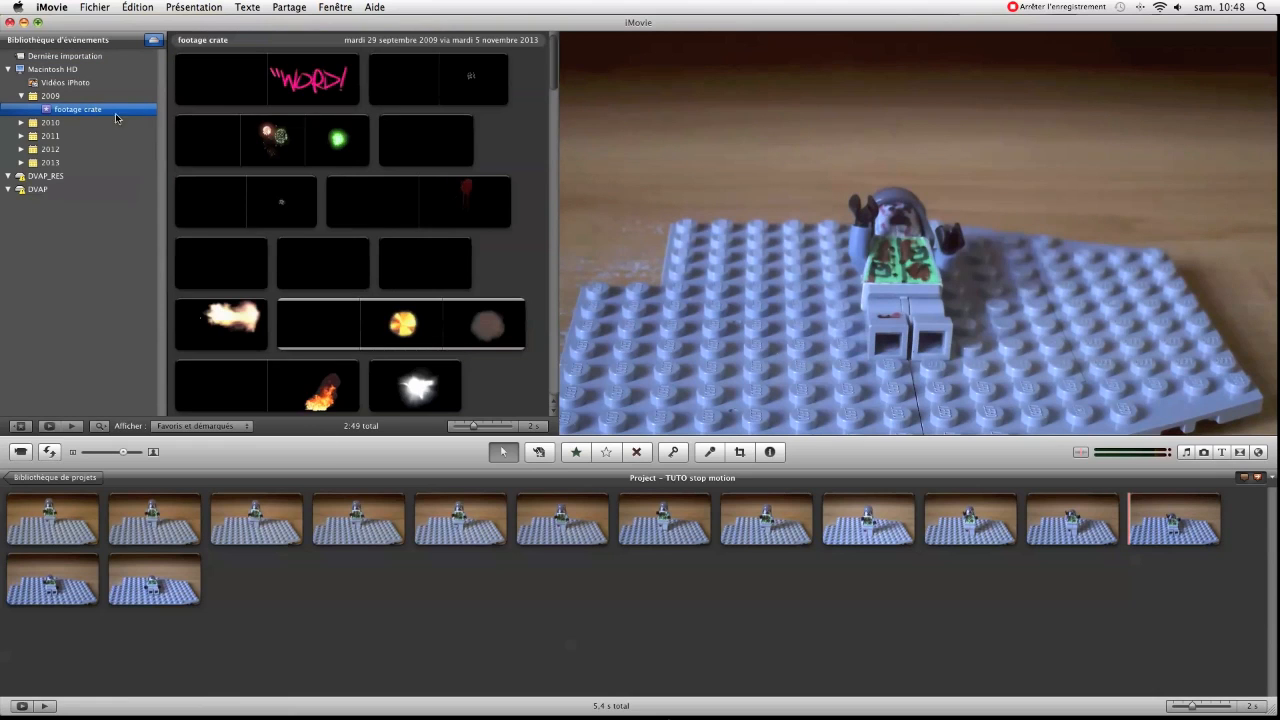
scroll(455, 248, "down", 10)
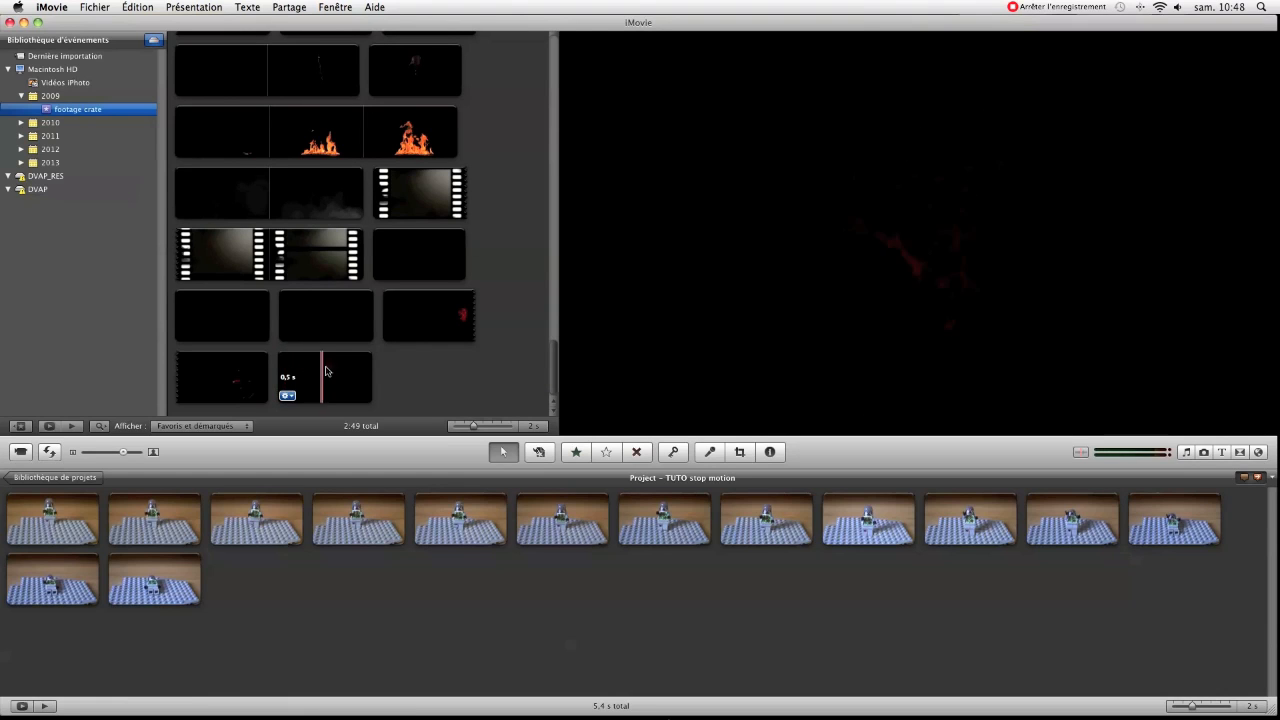
left_click_drag(281, 374, 928, 524)
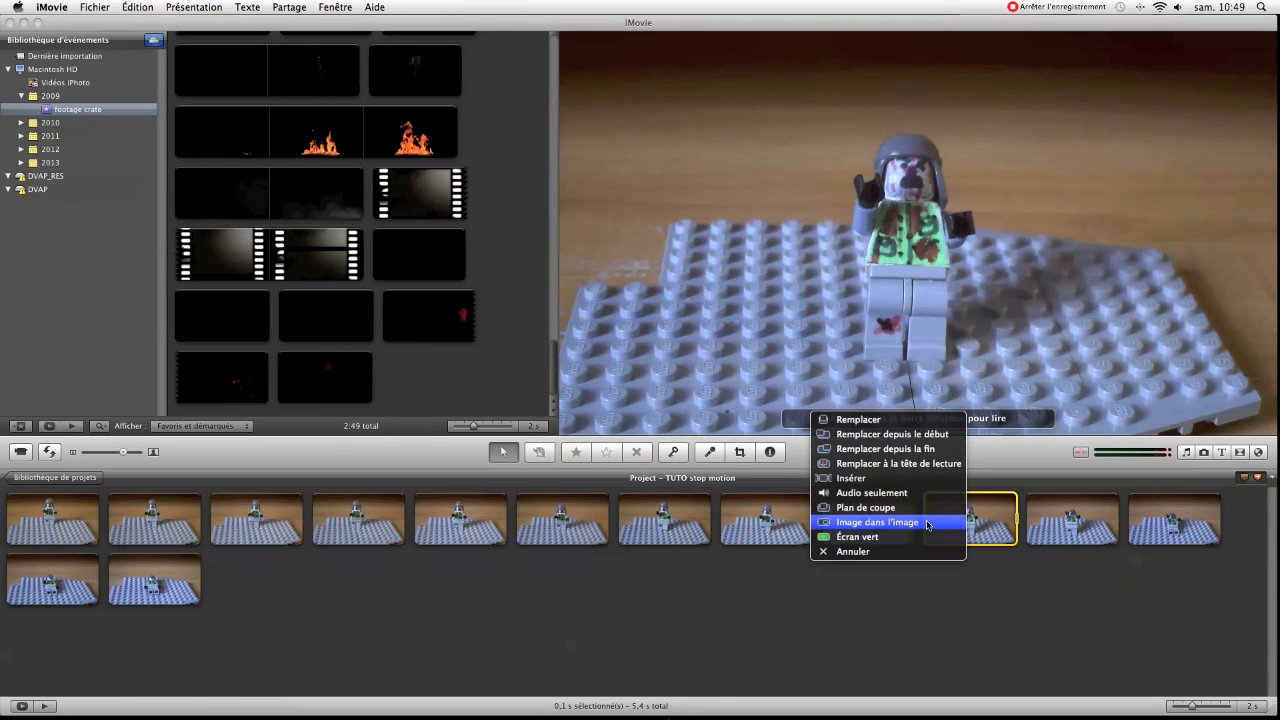
left_click(928, 522)
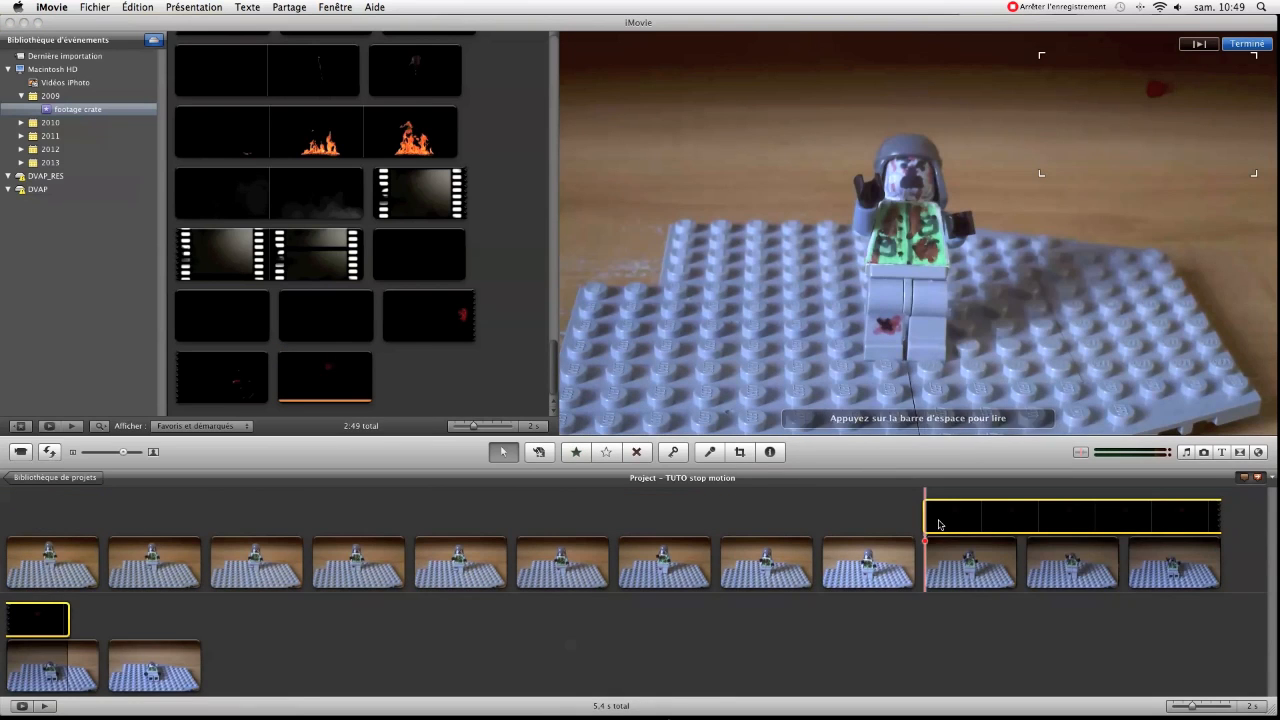
left_click(826, 512)
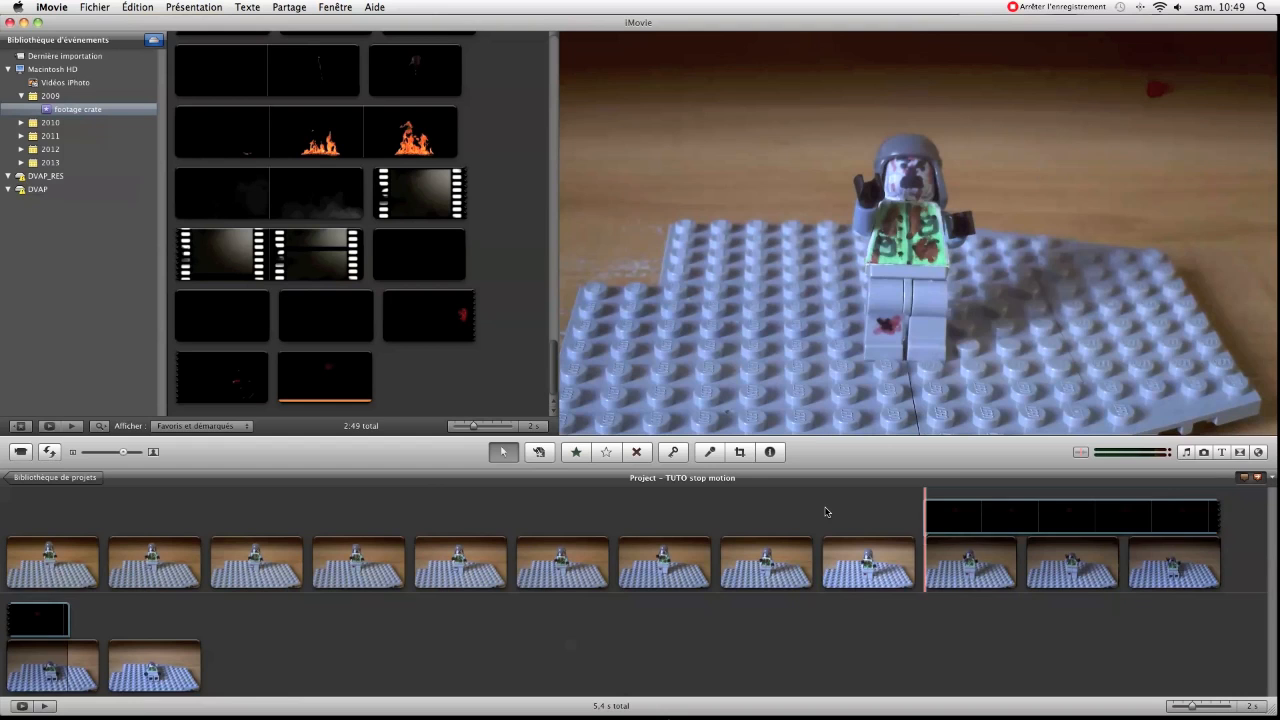
Check the advanced tools option in the general preferences
left_click(52, 8)
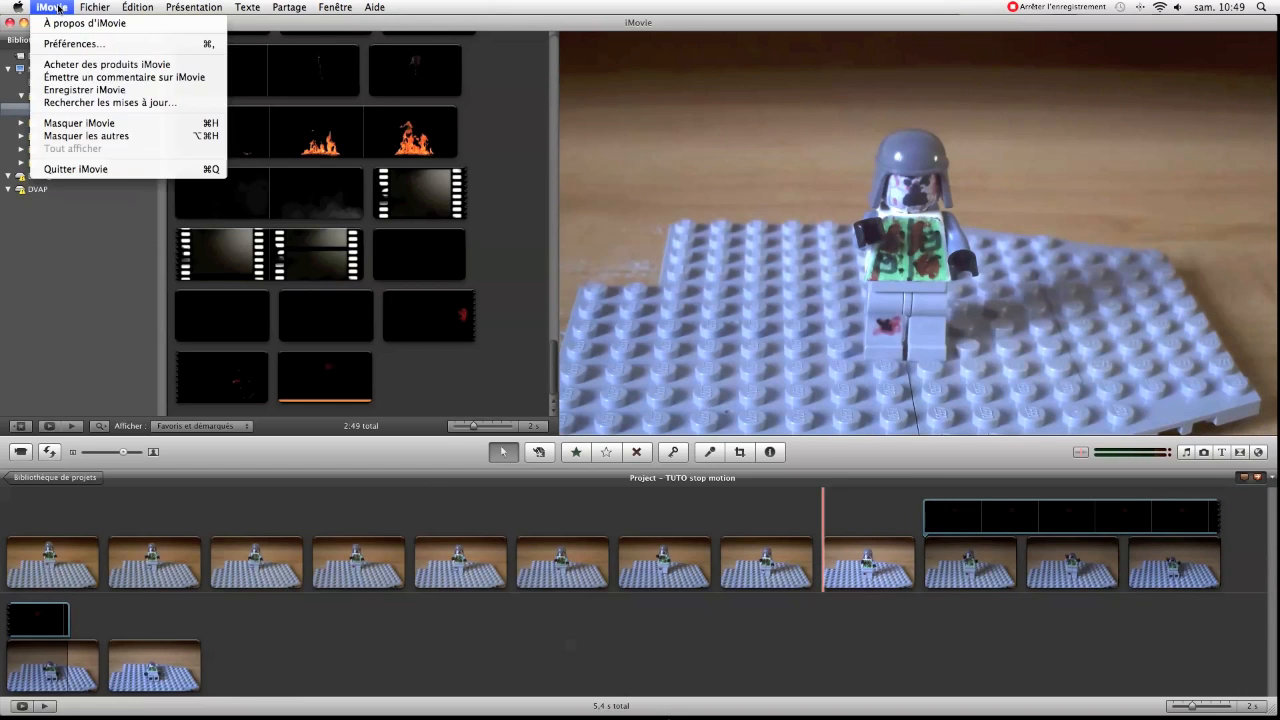
left_click(65, 45)
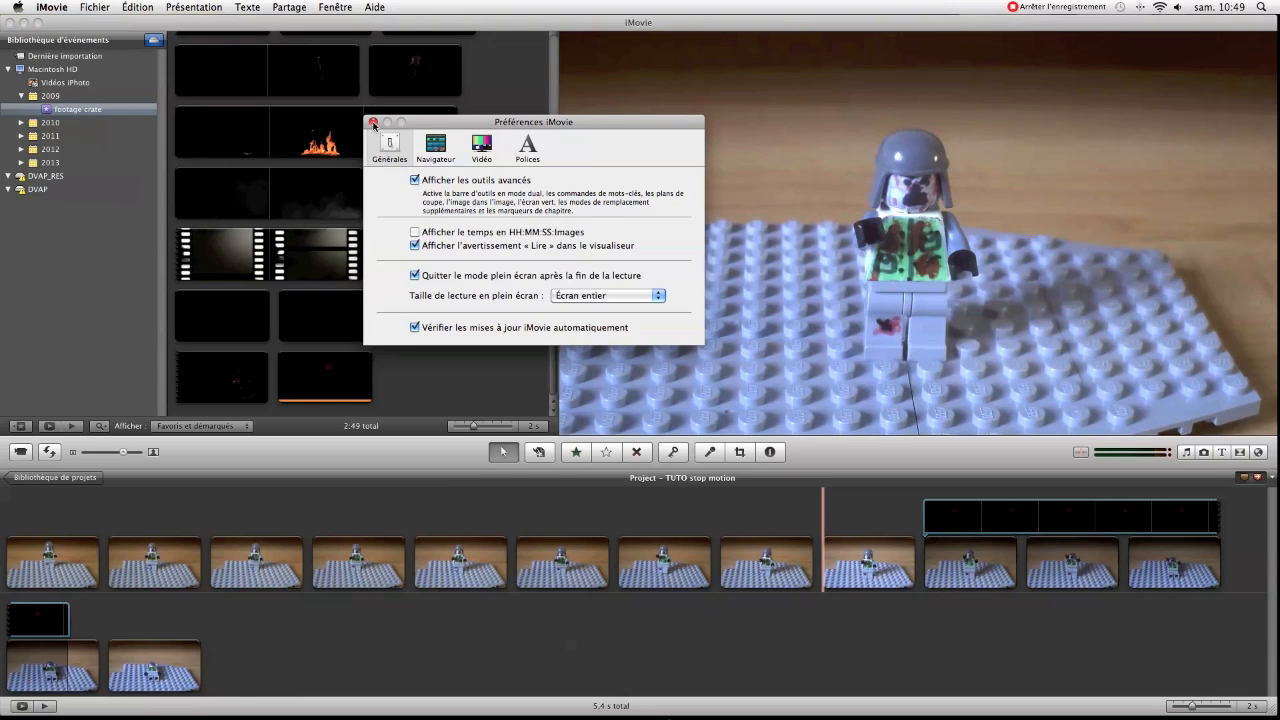
left_click(373, 123)
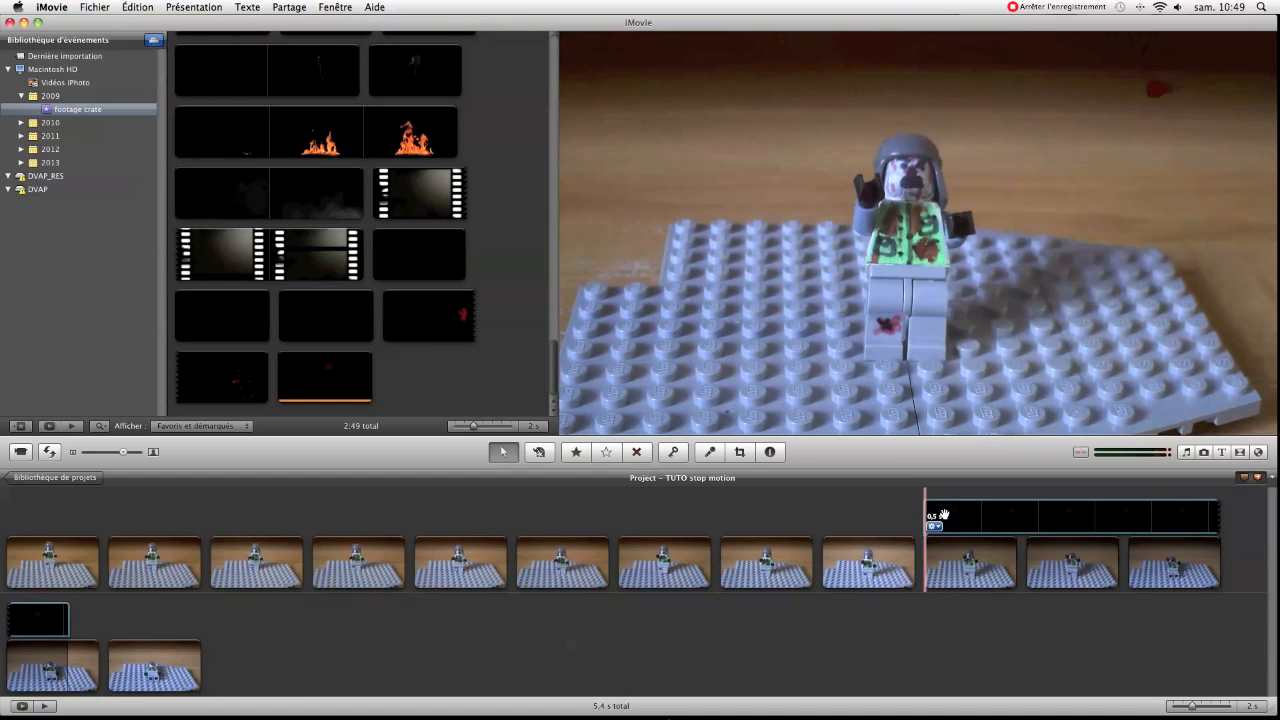
Enlarge the blood splatter overlay and position it over the Lego figure's chest
left_click(1001, 516)
left_click_drag(1118, 136, 907, 229)
left_click_drag(808, 272, 920, 265)
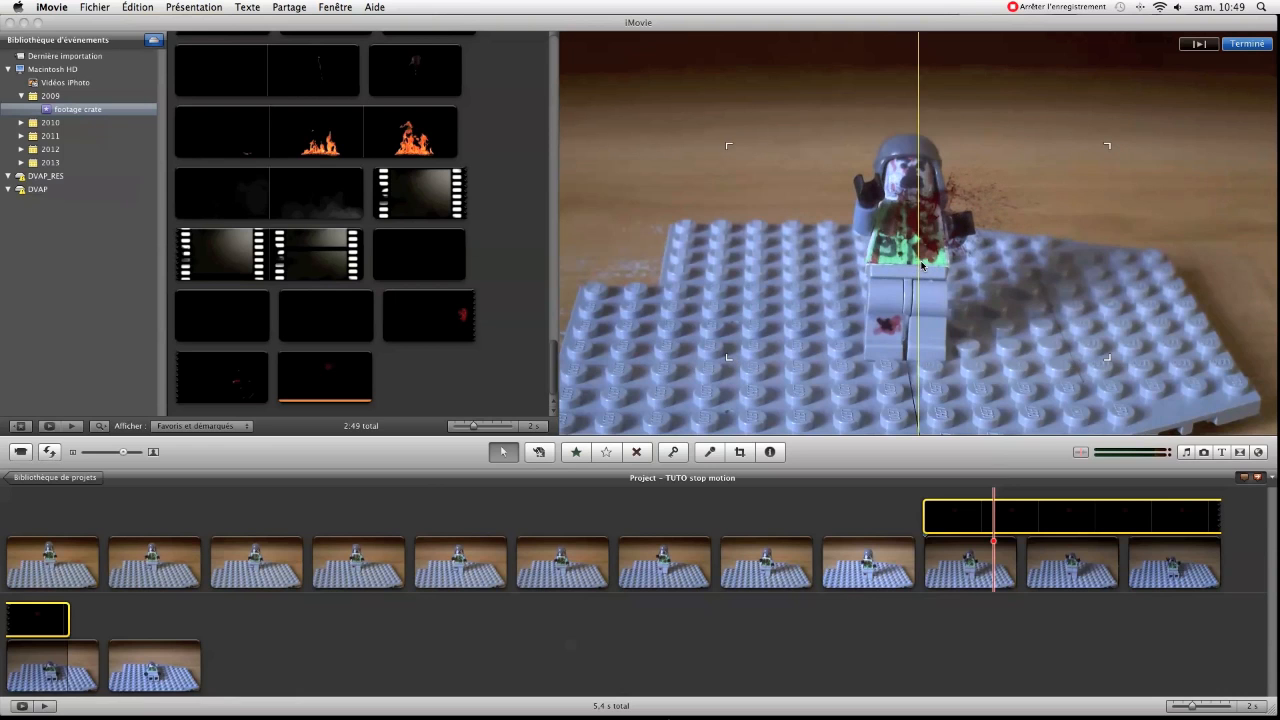
left_click(890, 505)
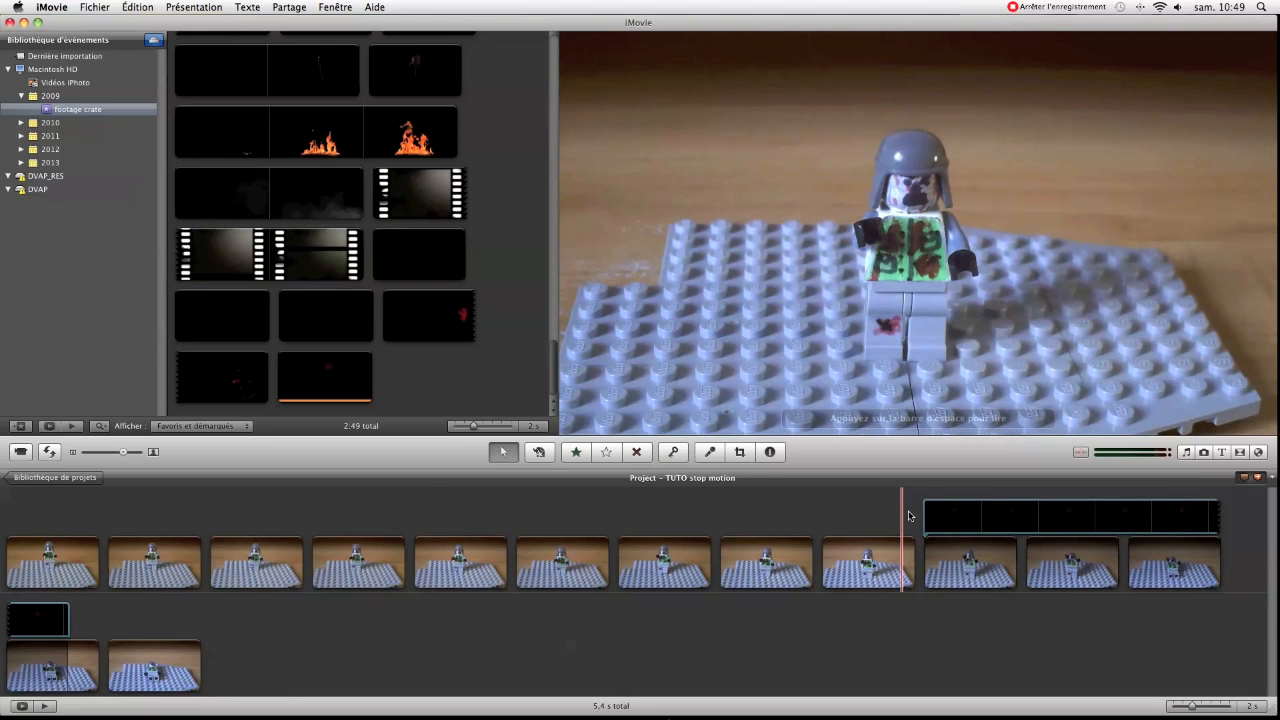
Play back the blood effect on the figure and replay the movie from its first clip
key("space")
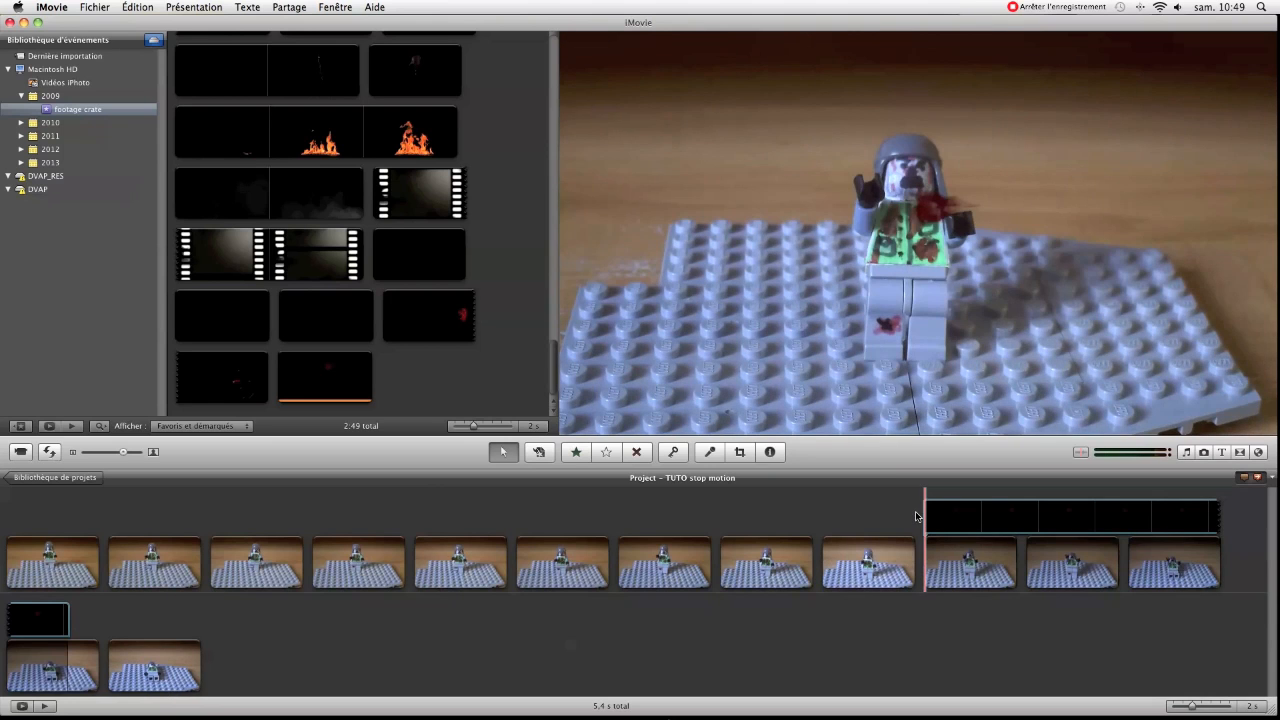
key("space")
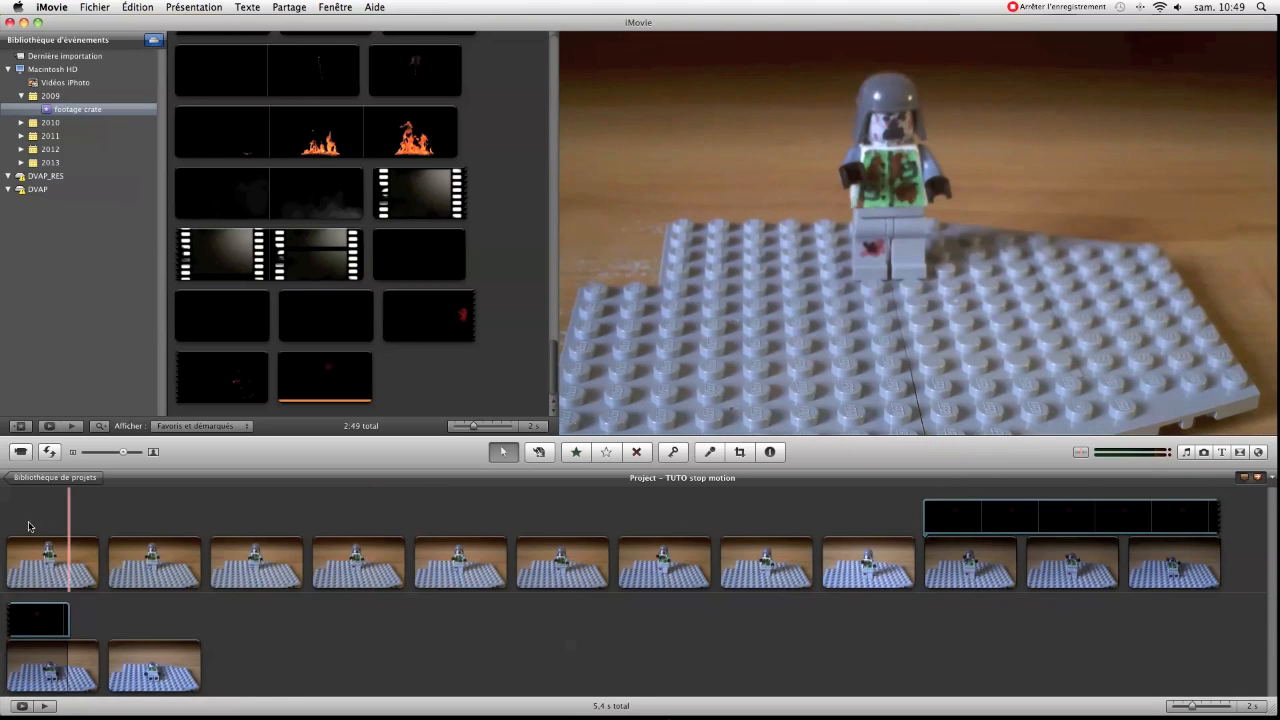
key("space")
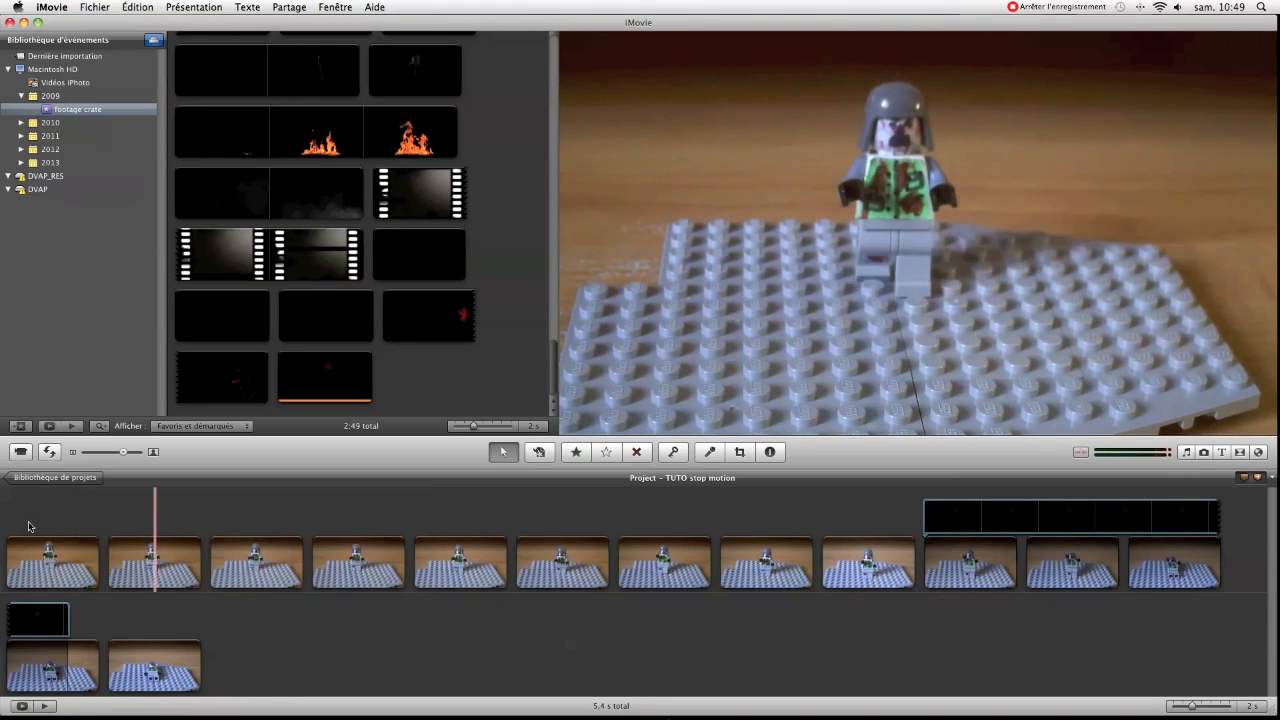
left_click(28, 526)
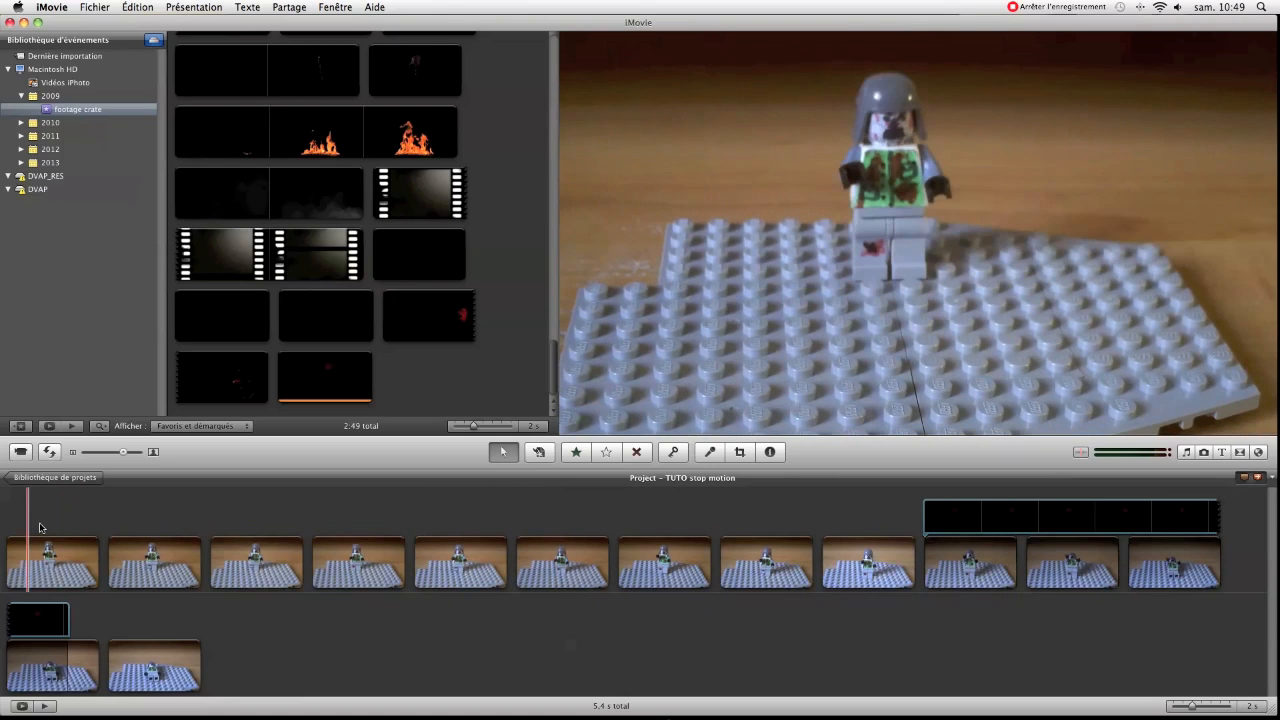
key("space")
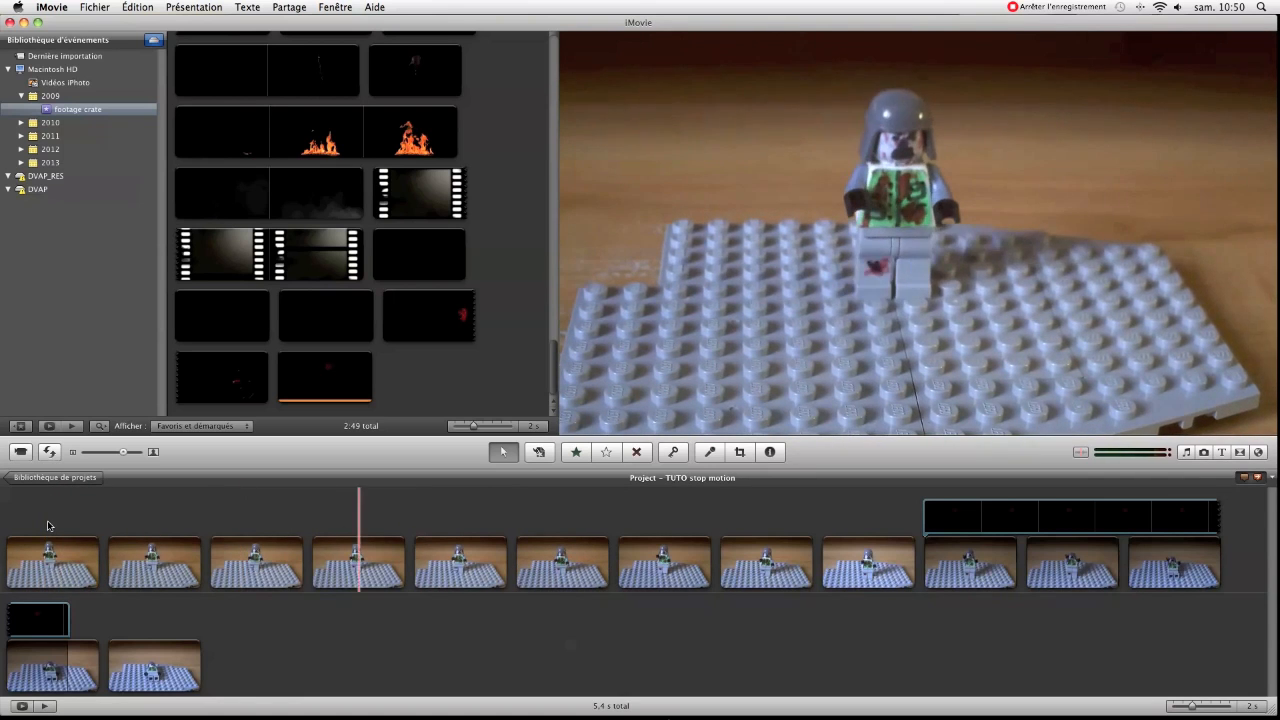